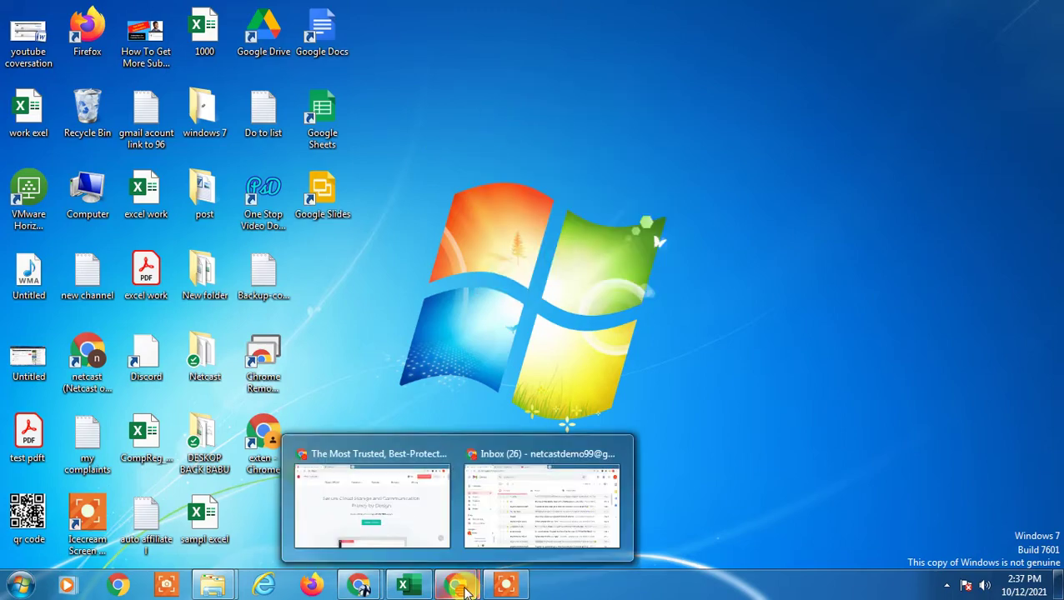
key(ctrl+Tab)
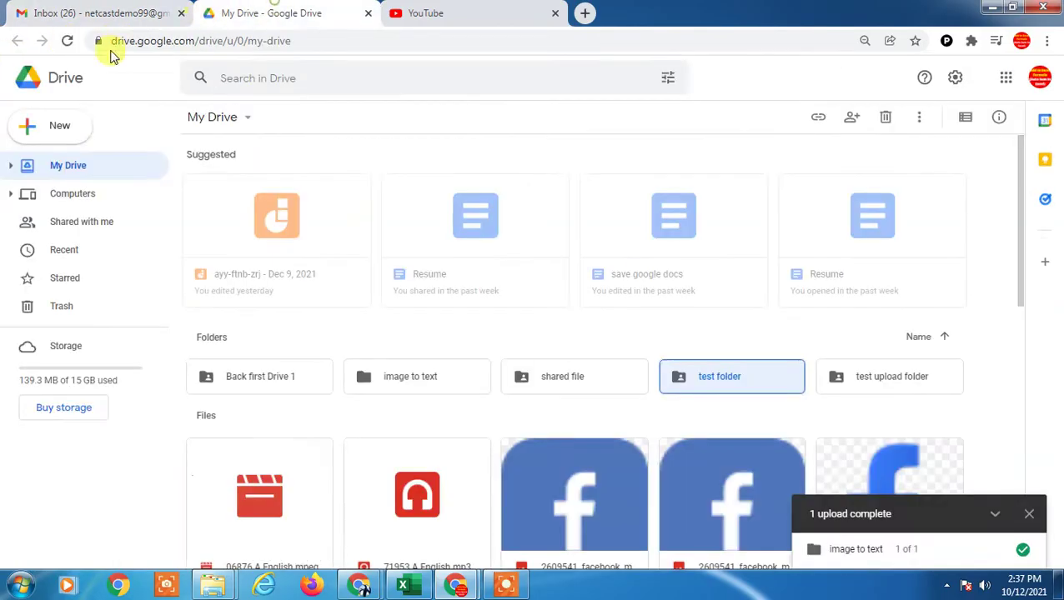
click(46, 78)
click(1039, 78)
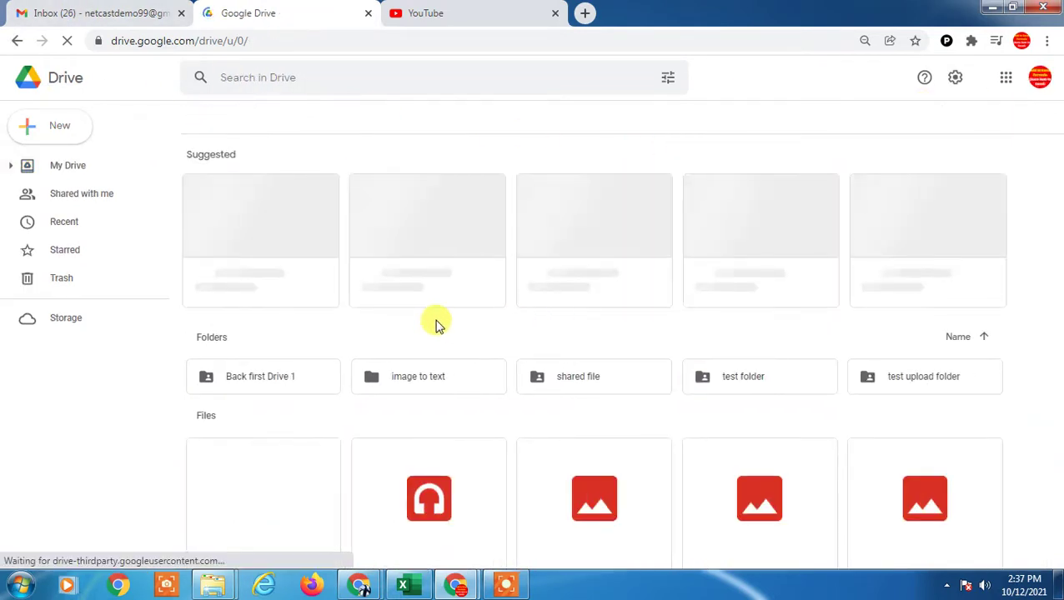
click(581, 380)
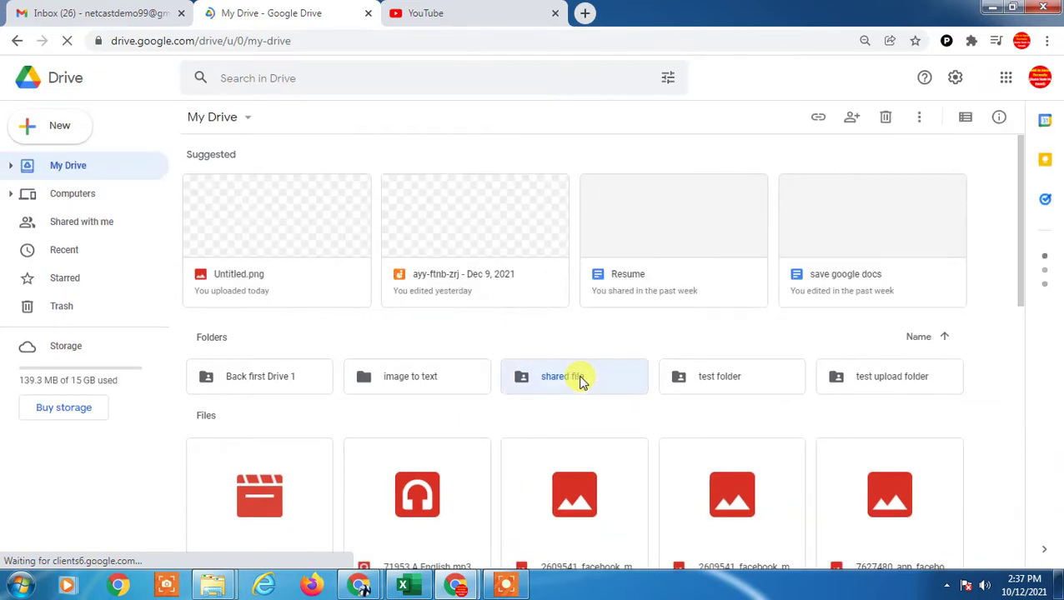
double_click(581, 380)
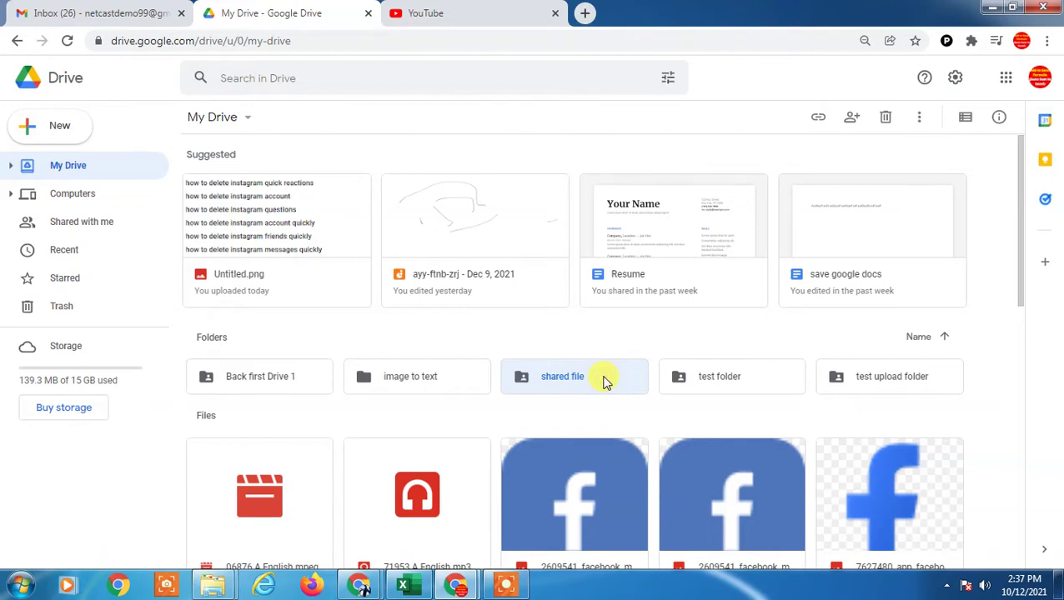
click(66, 40)
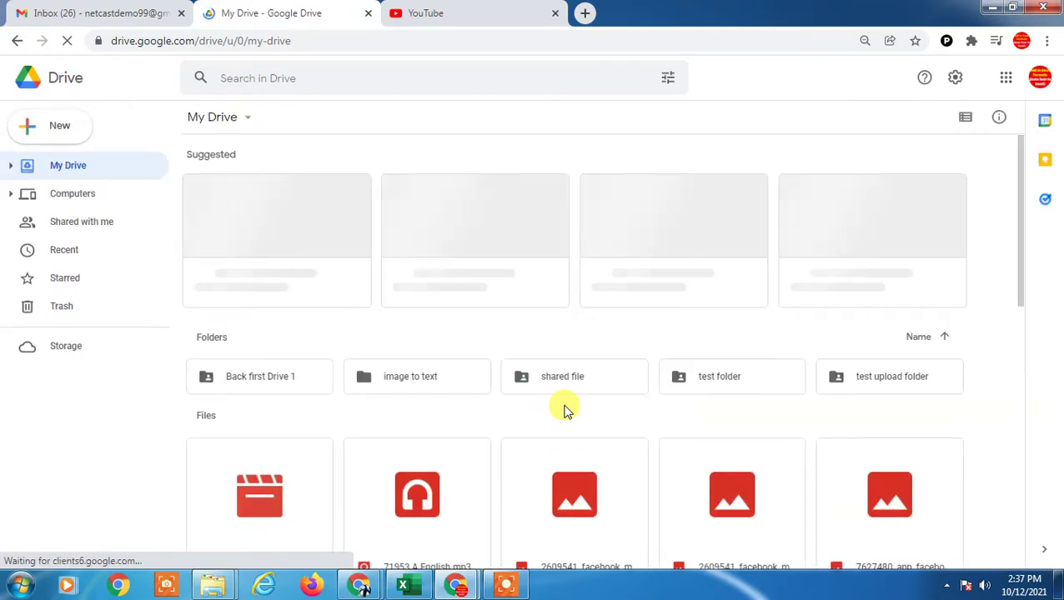
click(722, 382)
right_click(699, 379)
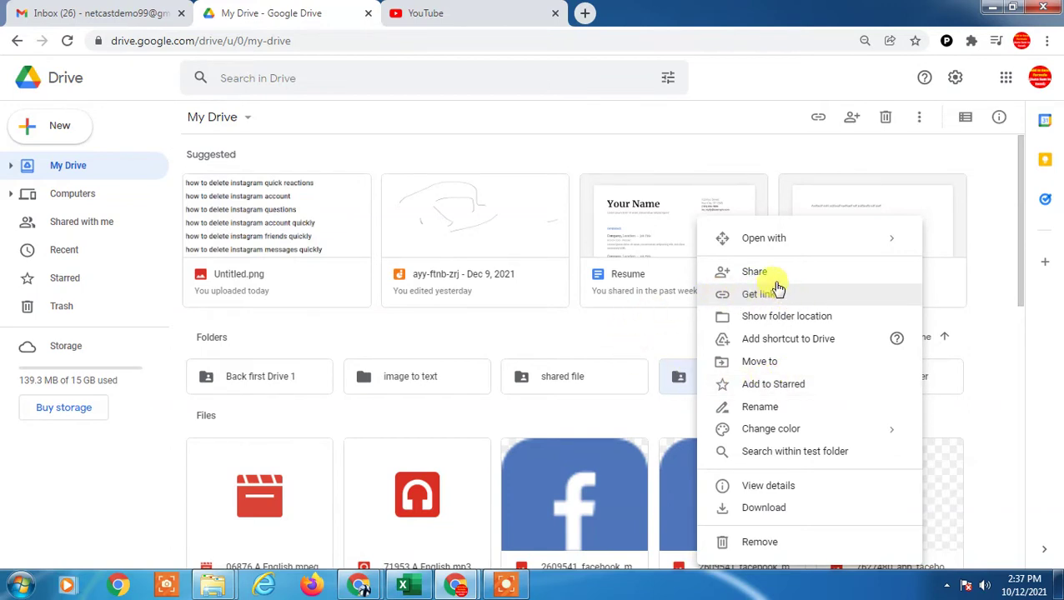
click(515, 113)
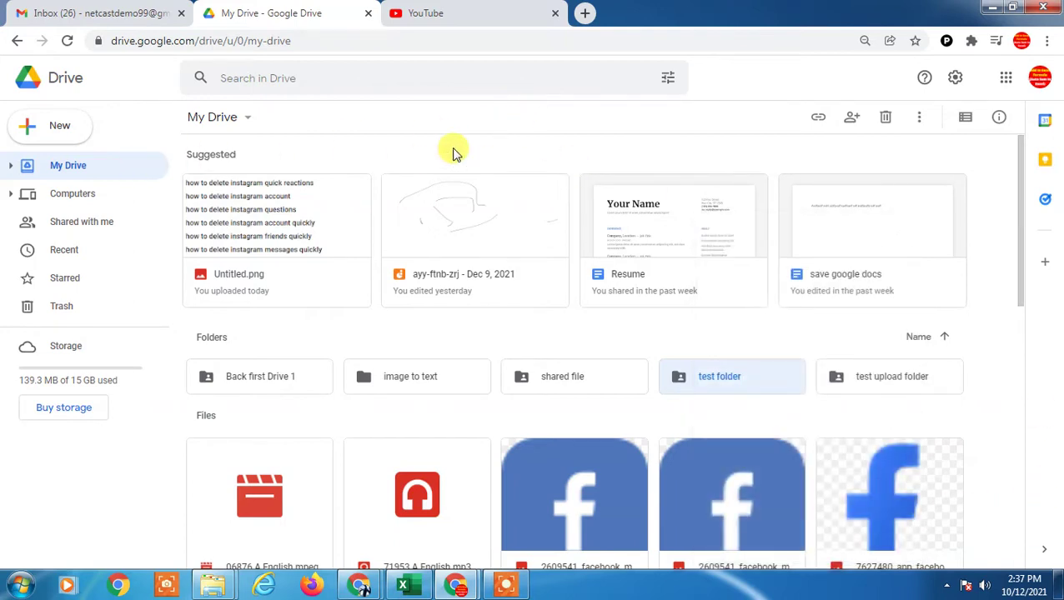
Add a new folder called 'Test folder' to My Drive from the New menu
click(49, 132)
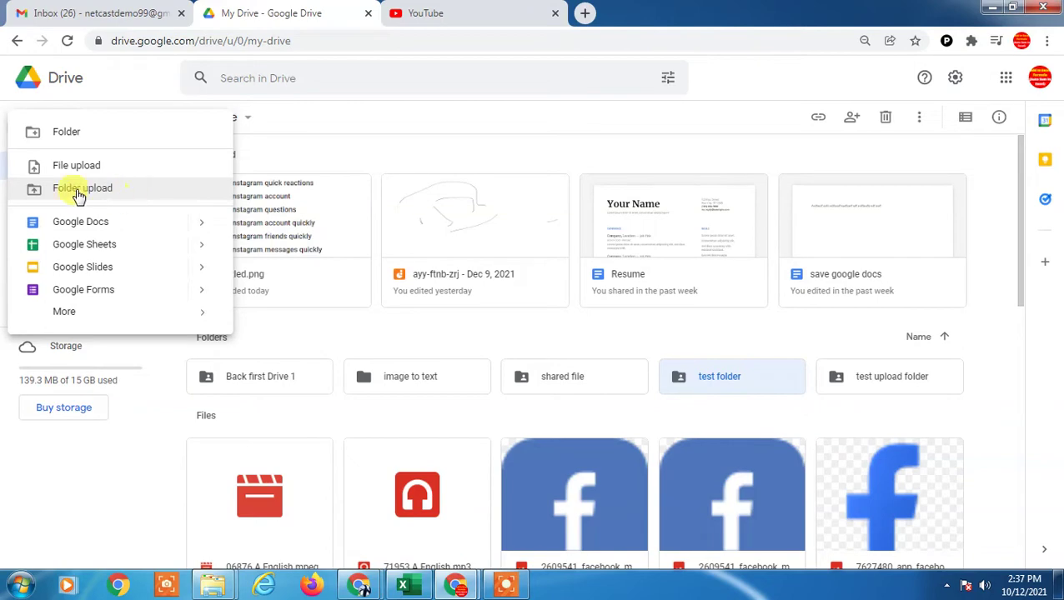
click(42, 136)
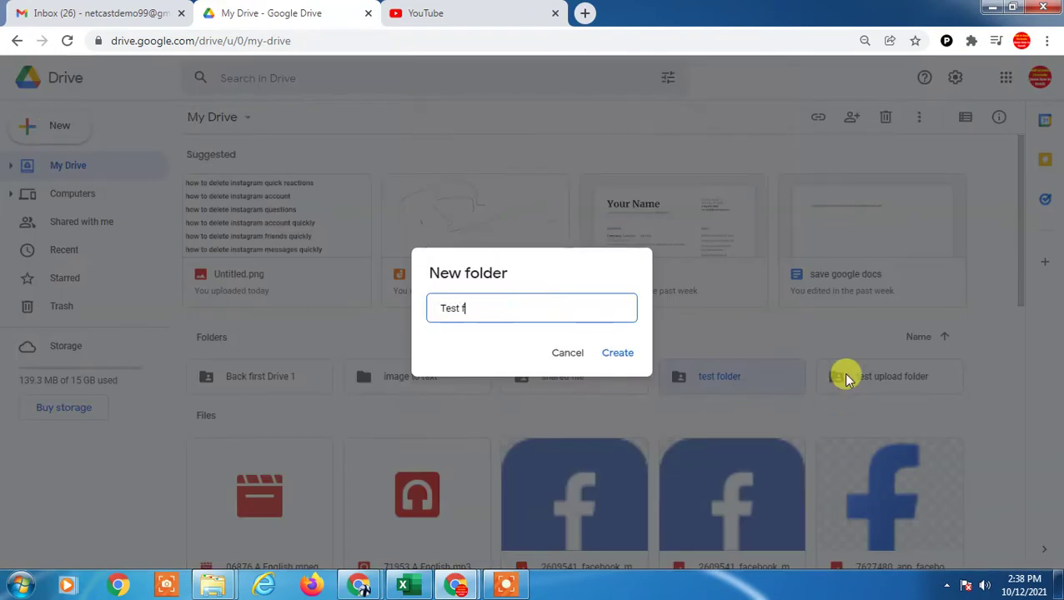
key(Return)
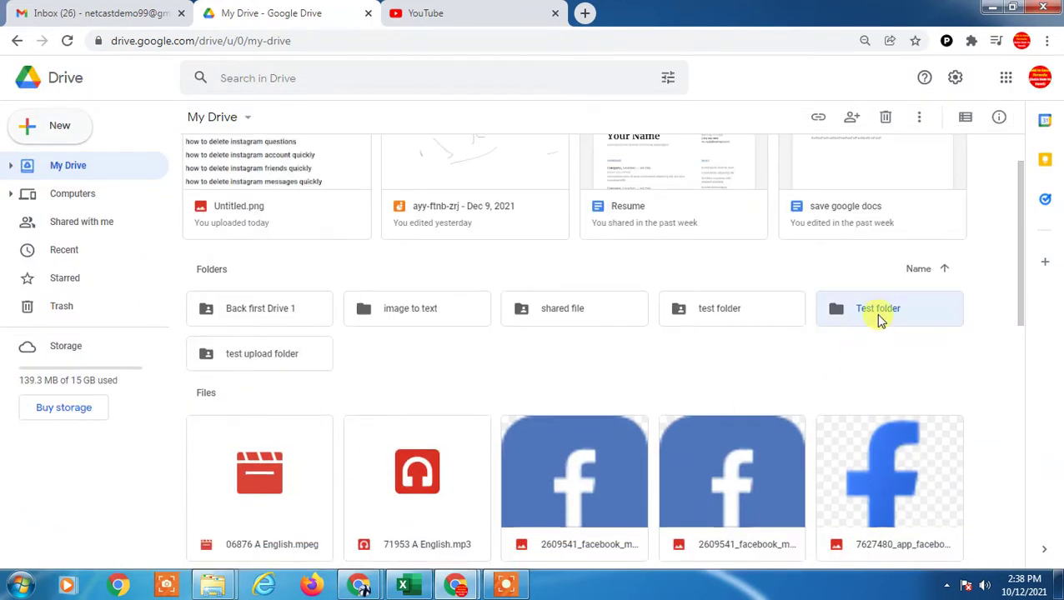
double_click(863, 315)
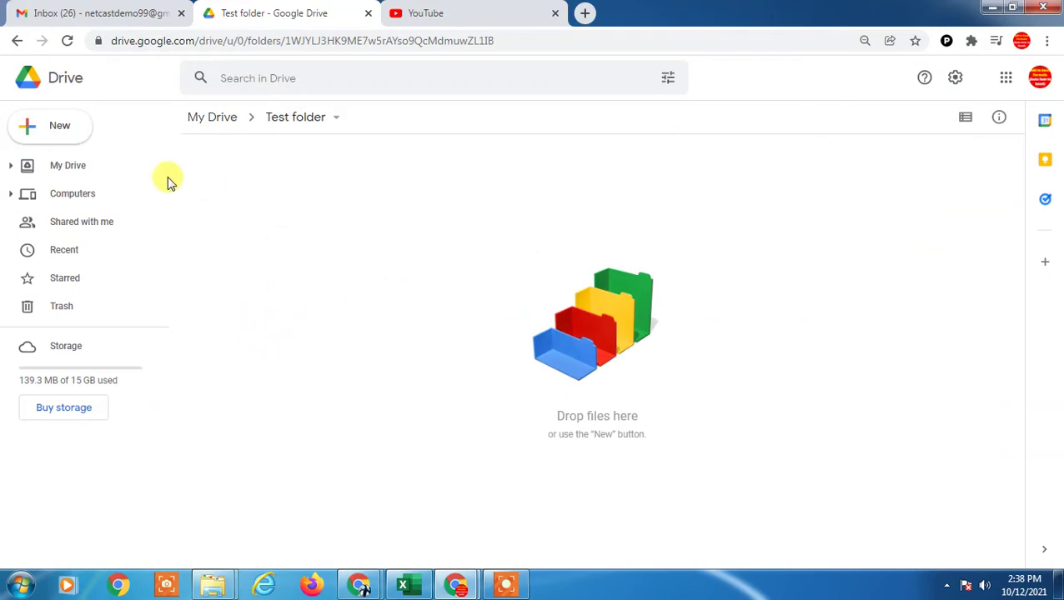
click(28, 125)
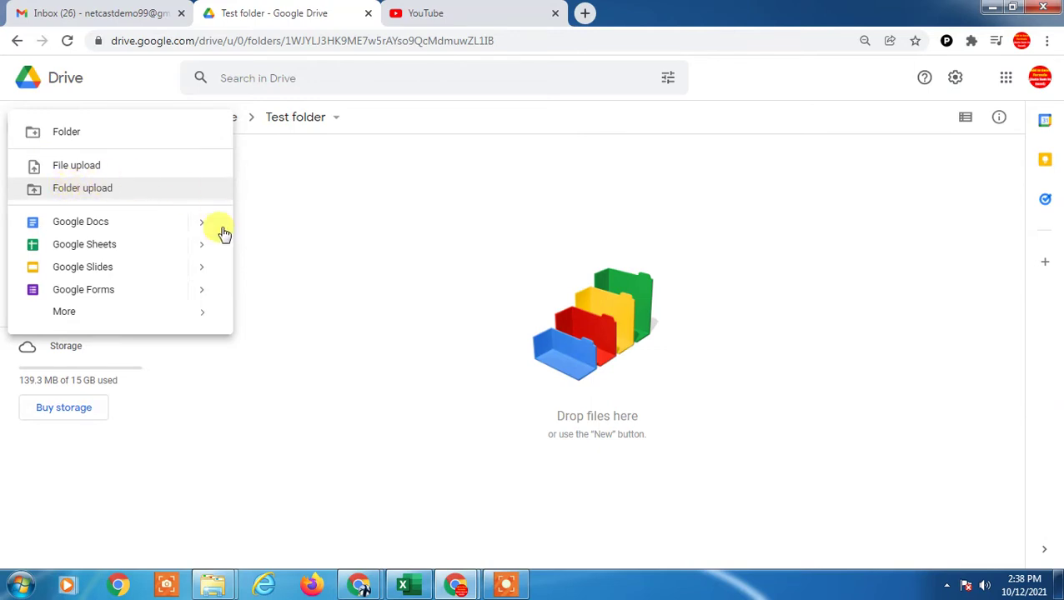
mouse_move(129, 257)
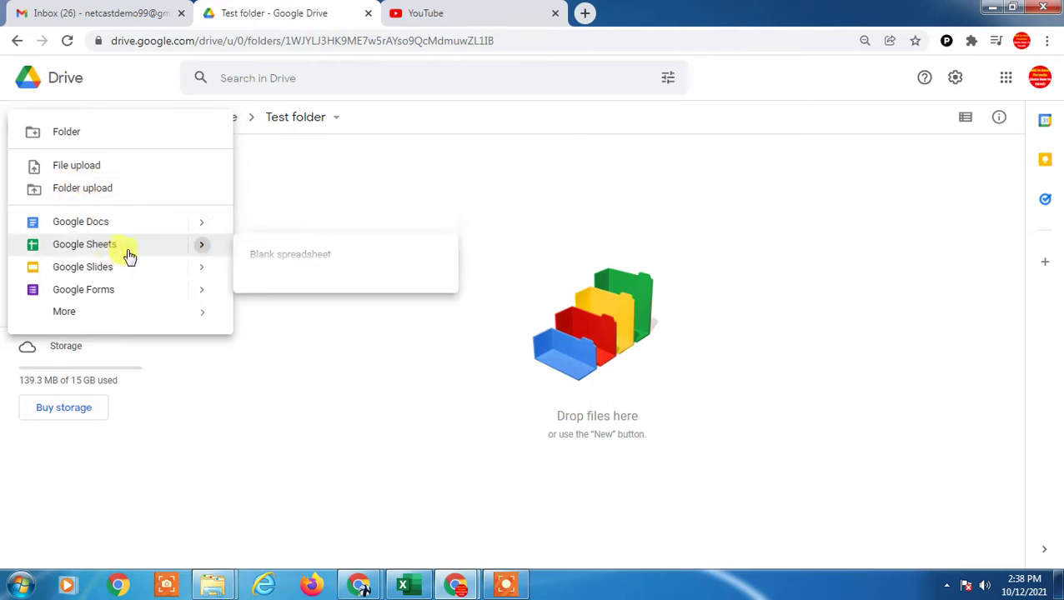
click(495, 191)
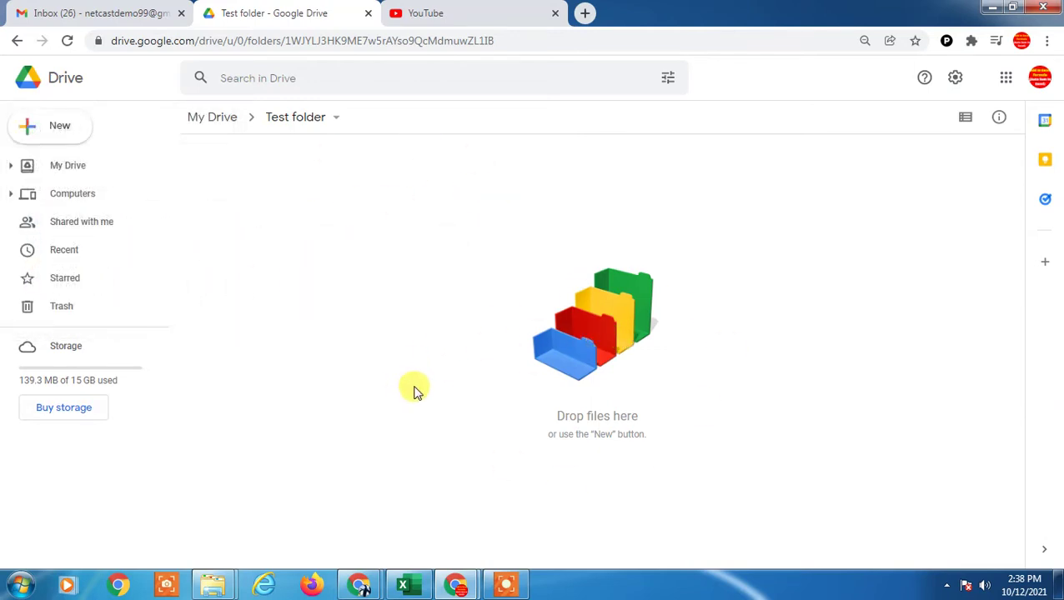
click(18, 42)
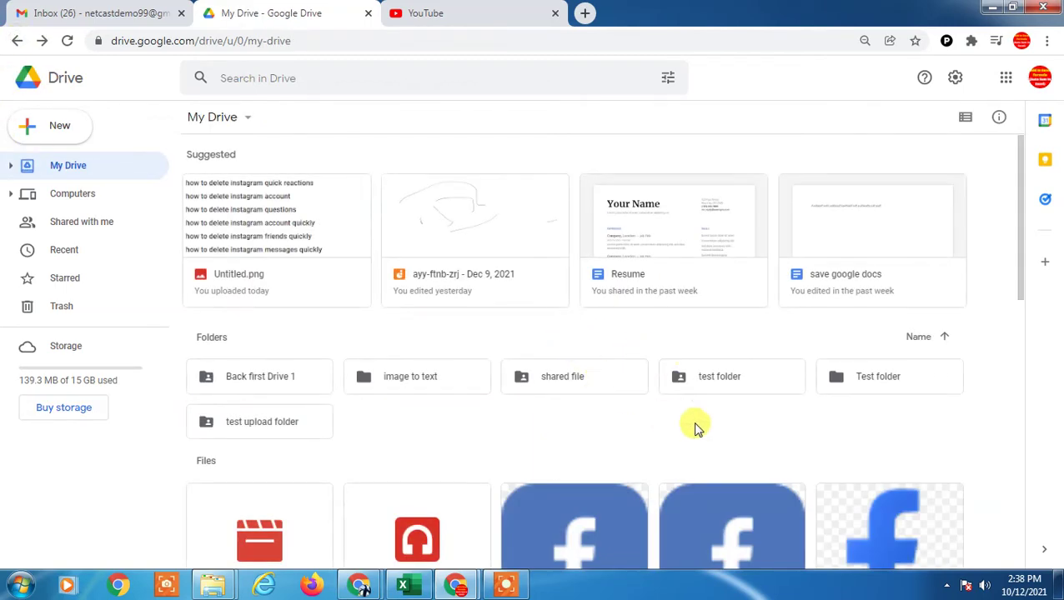
Open sharing settings for test folder and add the first suggested contact as a recipient
click(722, 389)
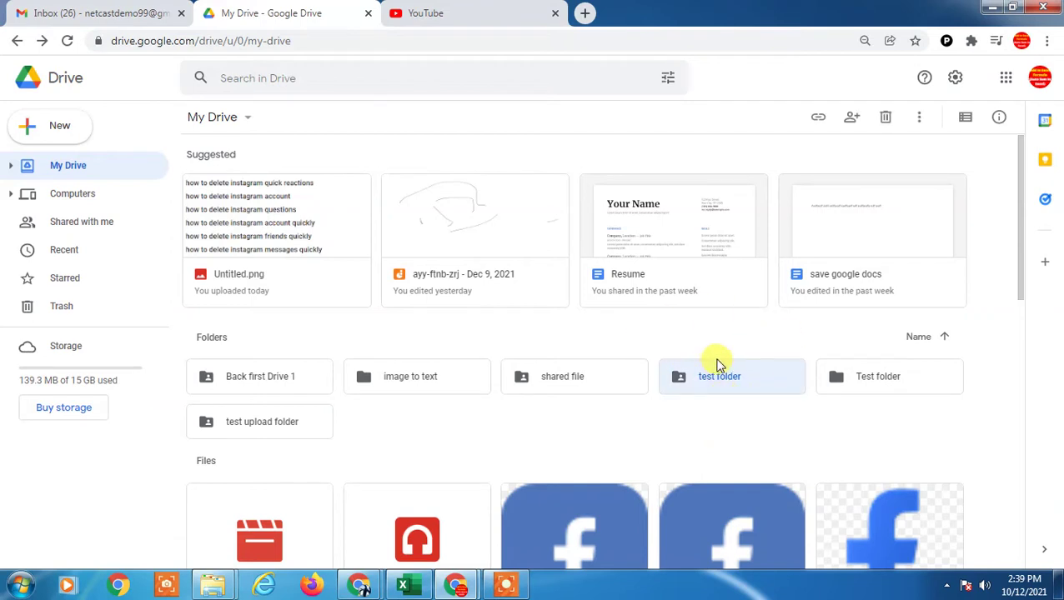
right_click(719, 380)
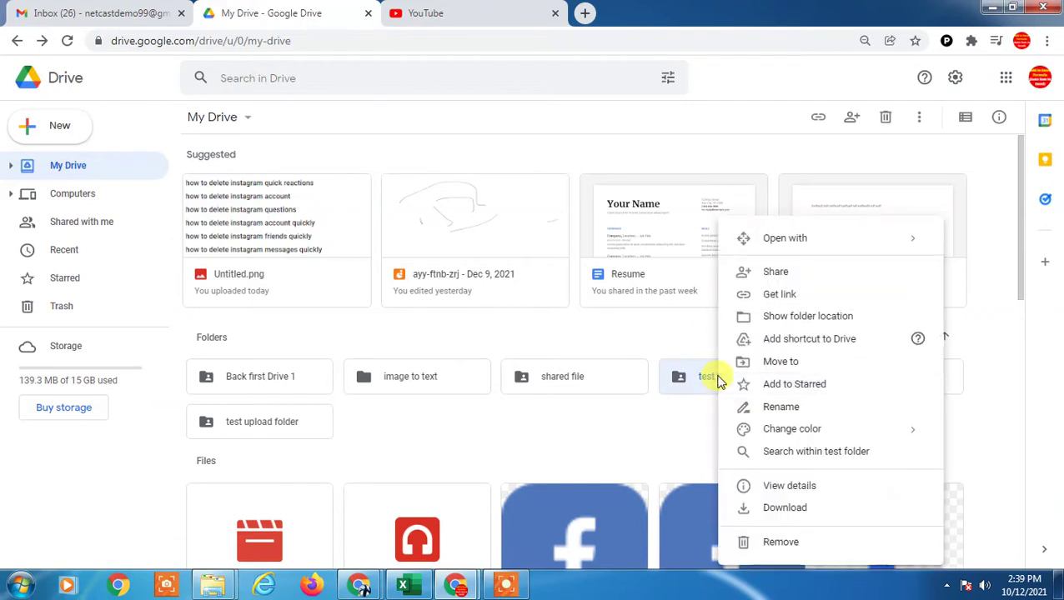
click(788, 272)
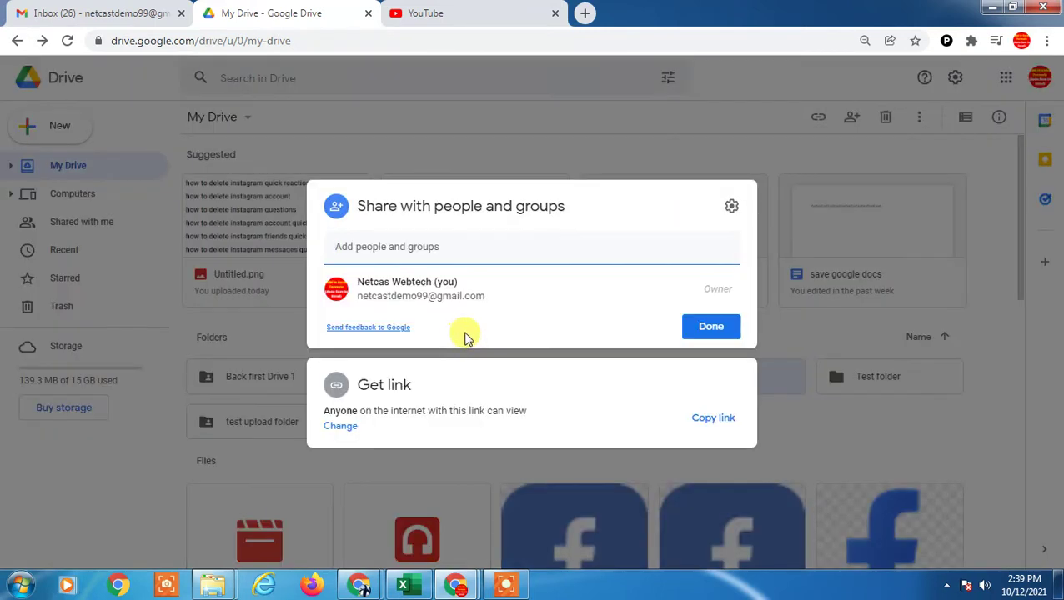
click(397, 254)
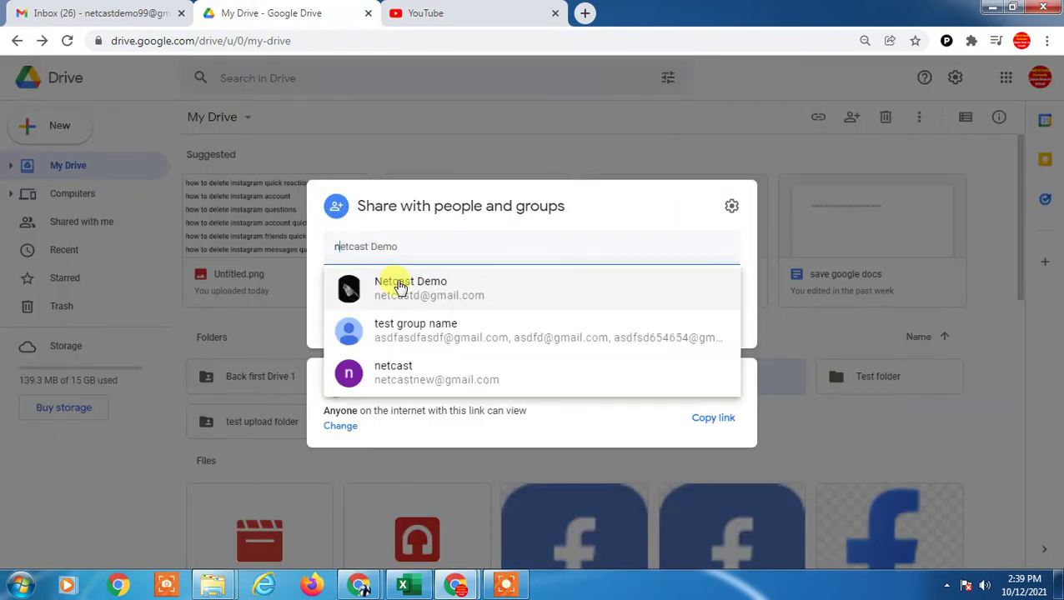
click(389, 283)
Add the 'test group name' group, then remove each of its expanded addresses
click(494, 248)
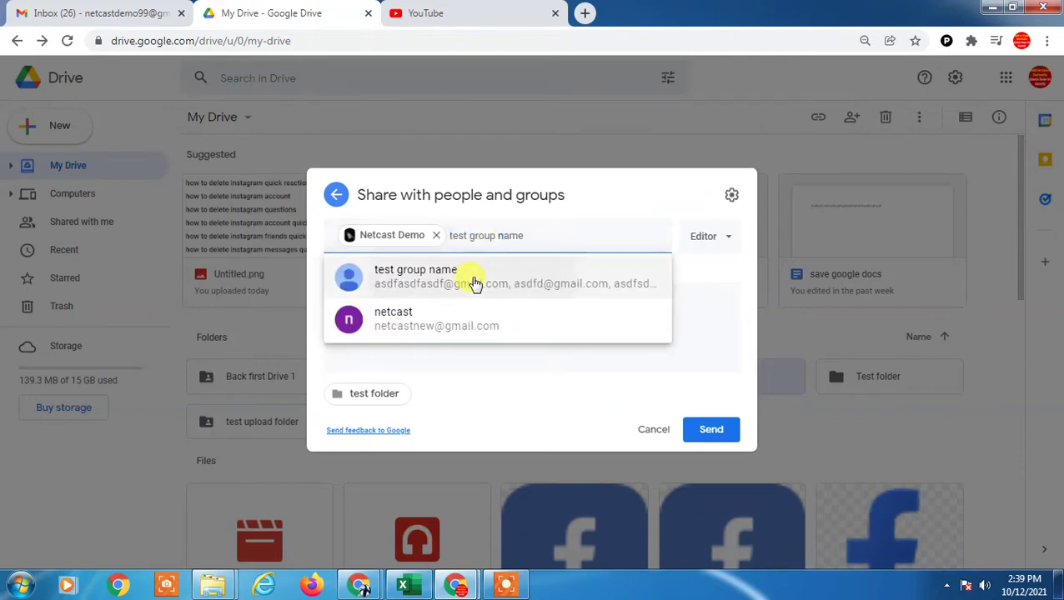
click(475, 278)
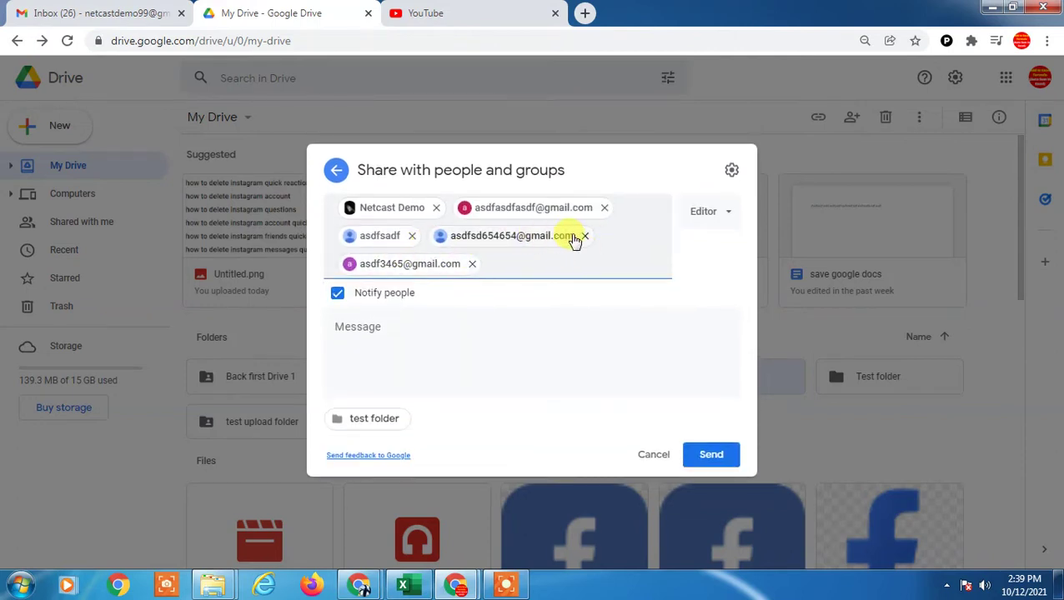
click(586, 237)
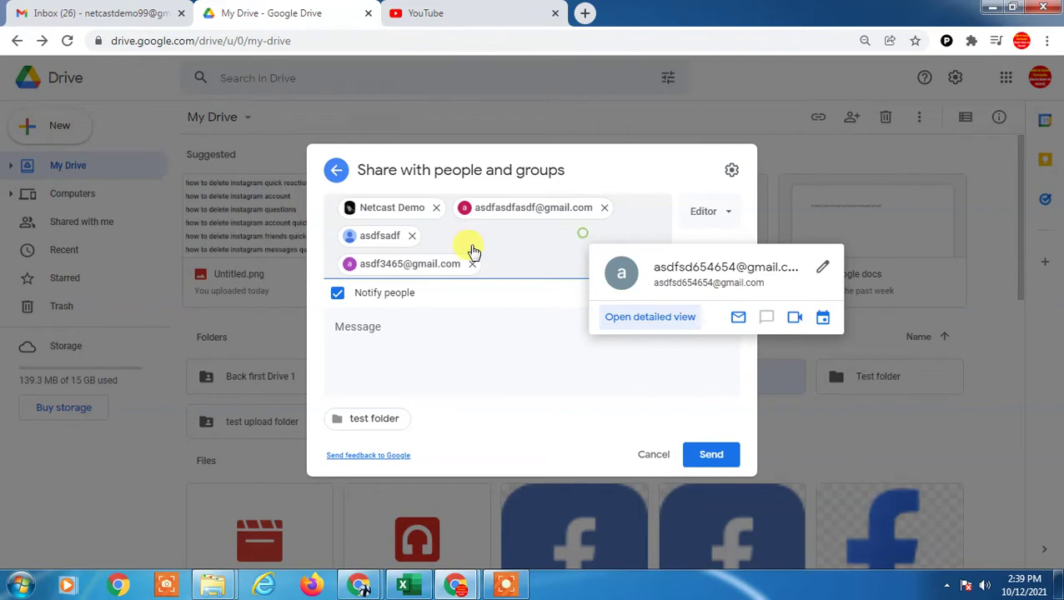
click(412, 250)
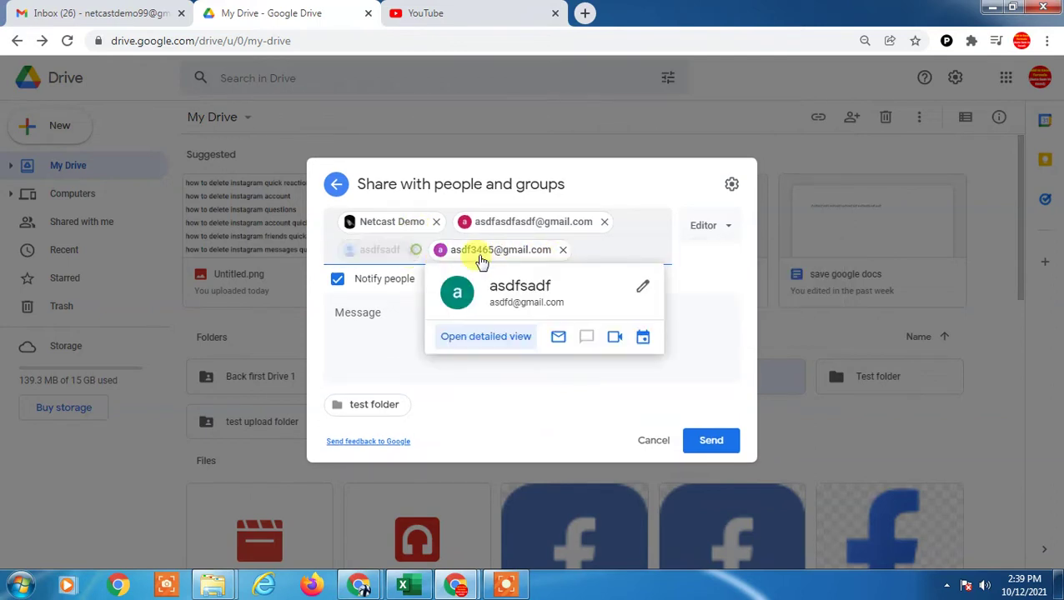
click(604, 222)
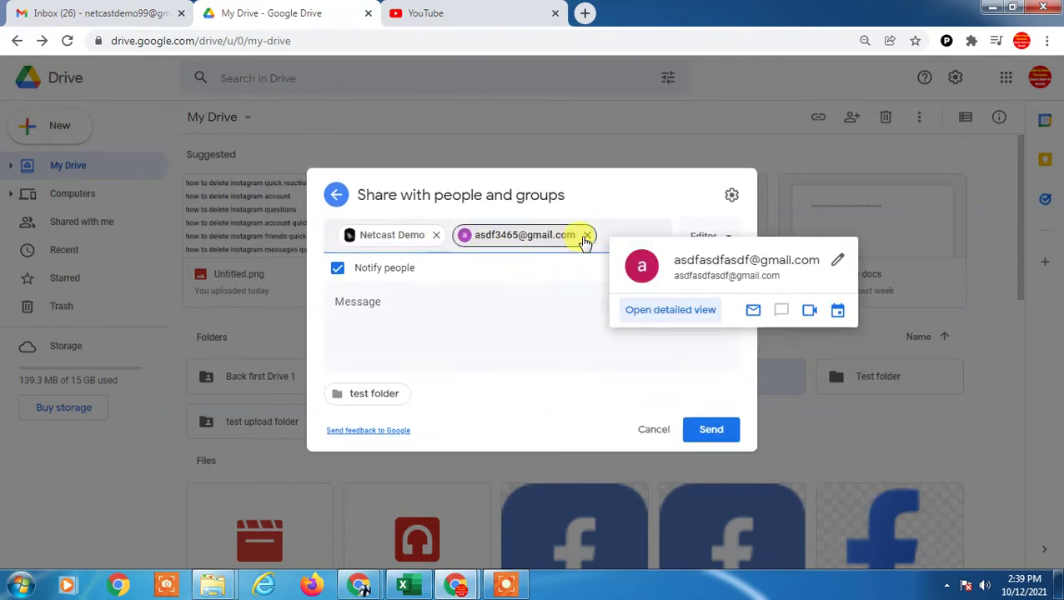
click(587, 228)
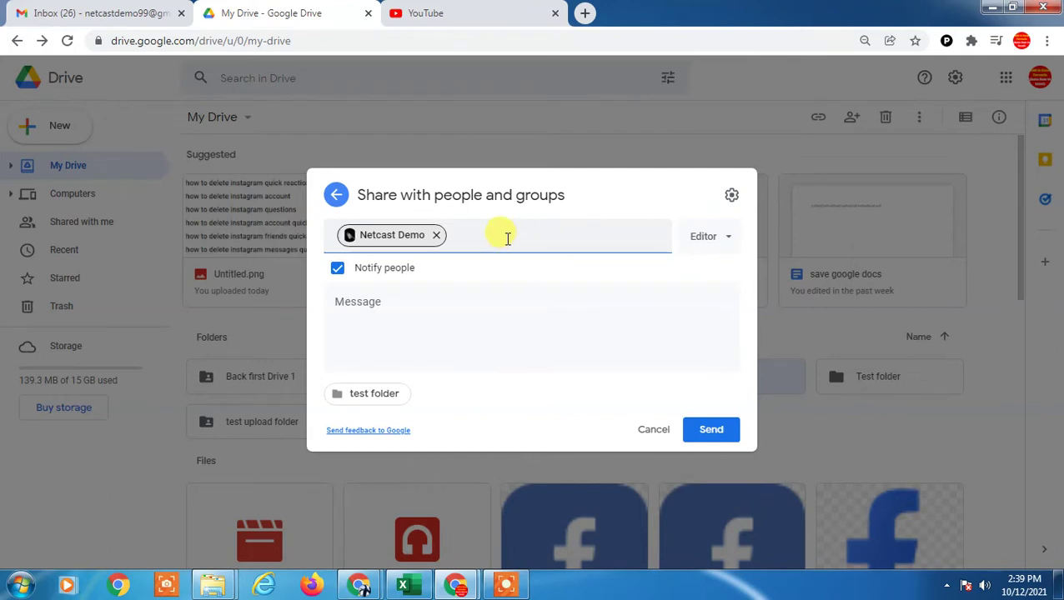
Add a pasted address, another suggested contact, and Undisclosed recipients as recipients
key(ctrl+v)
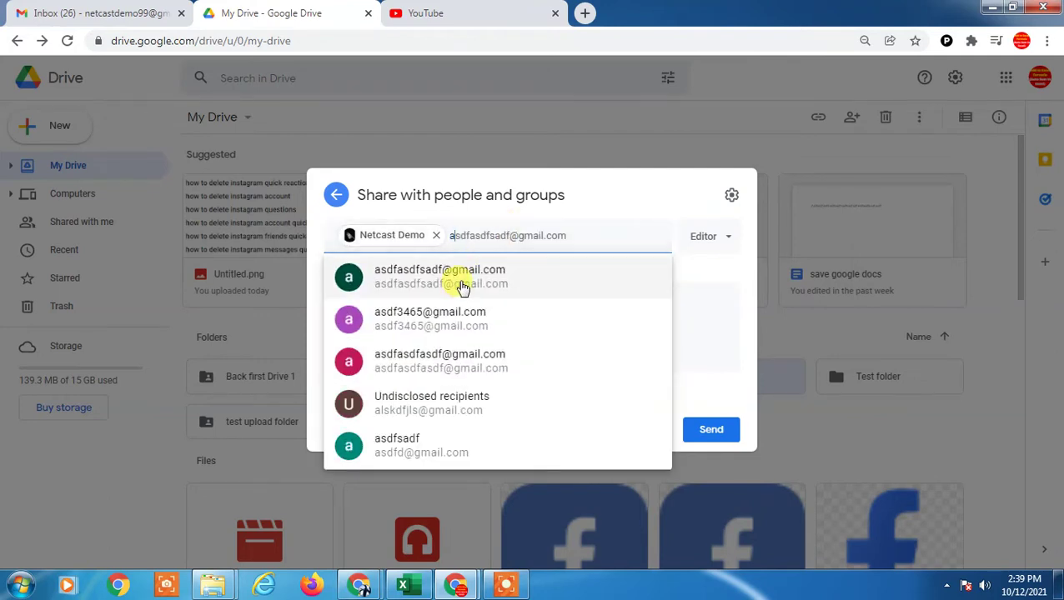
mouse_move(464, 288)
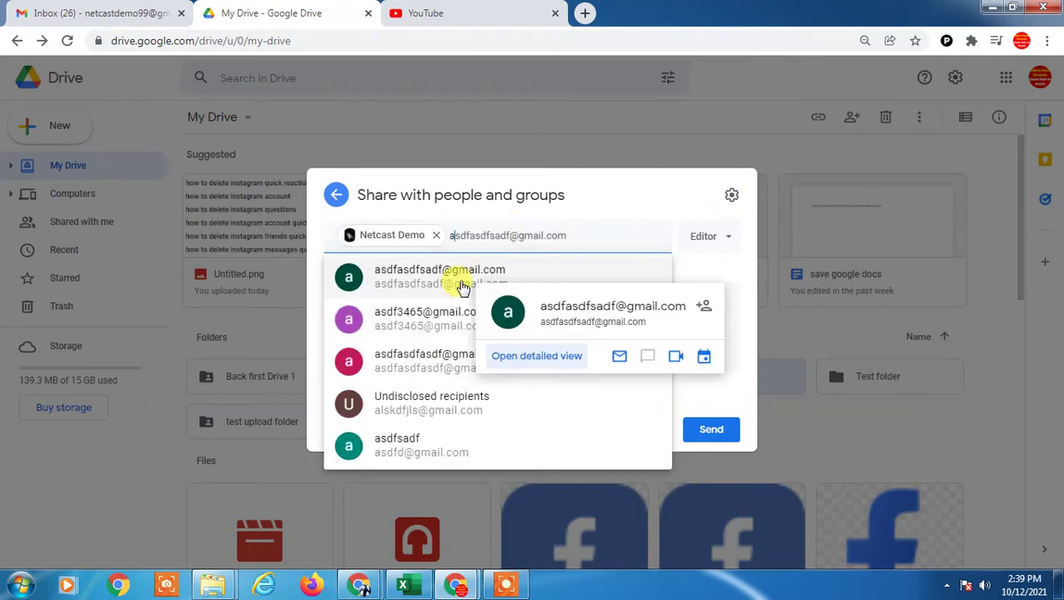
click(404, 287)
click(646, 237)
text(a)
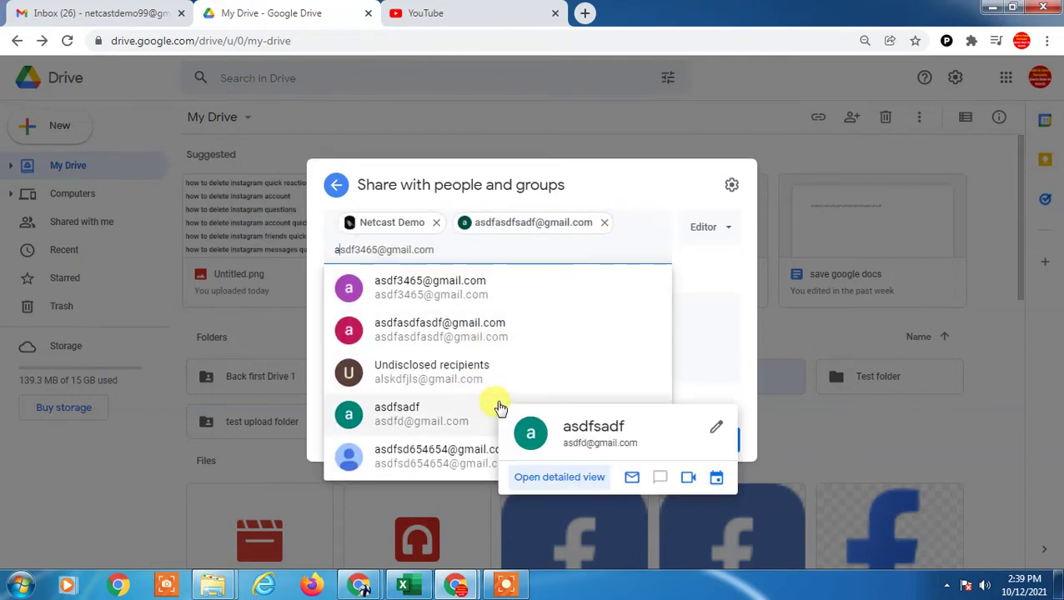
click(498, 411)
text(a)
click(506, 371)
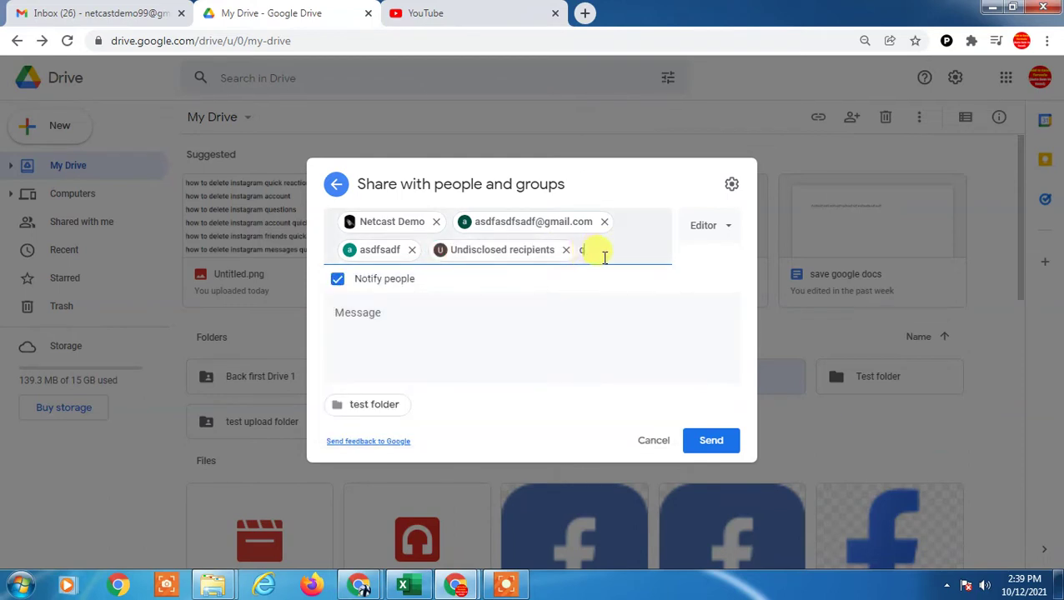
Add the 'test group name' members, review the recipient chips, then cancel the invites
text(test group name)
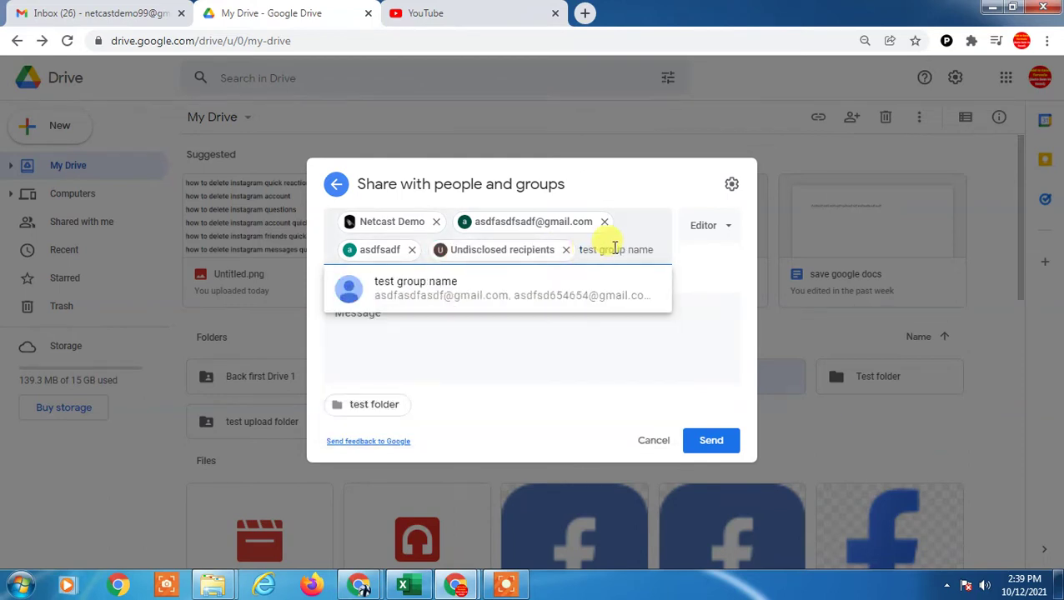
mouse_move(469, 295)
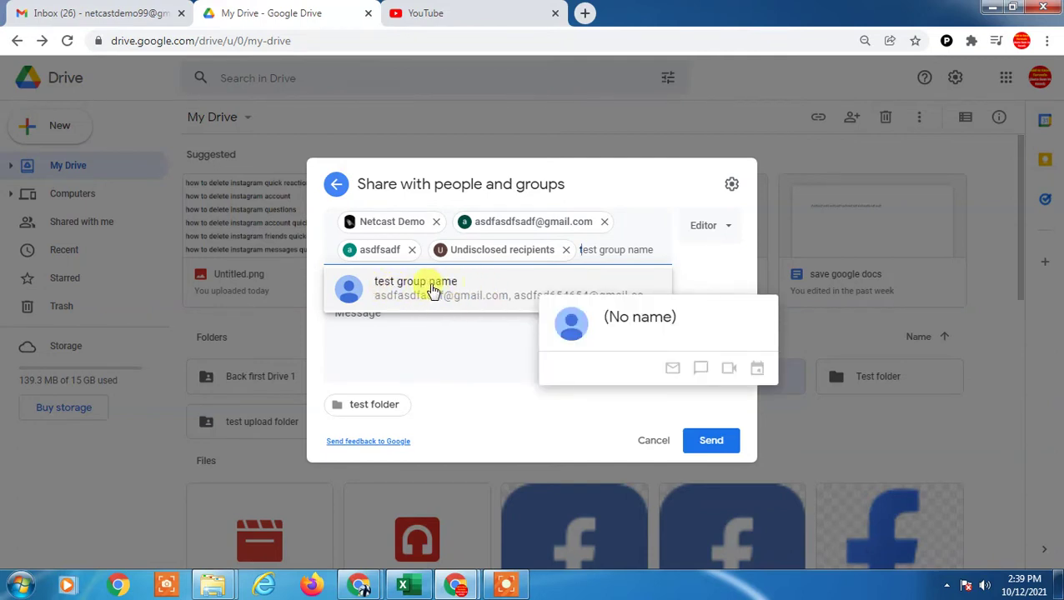
click(526, 300)
scroll(500, 238, up, 3)
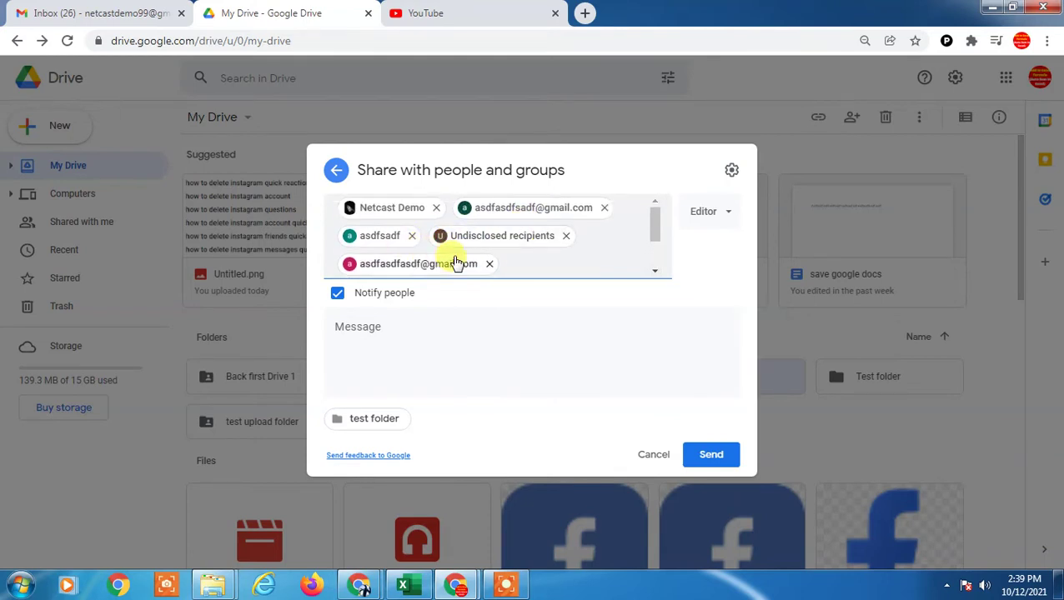
scroll(429, 250, down, 2)
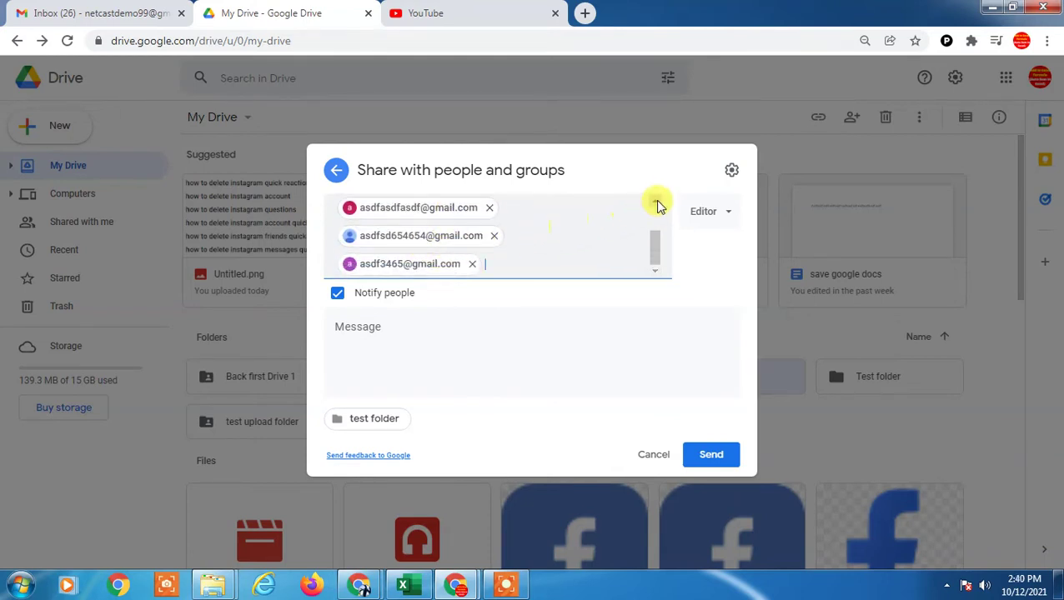
click(652, 455)
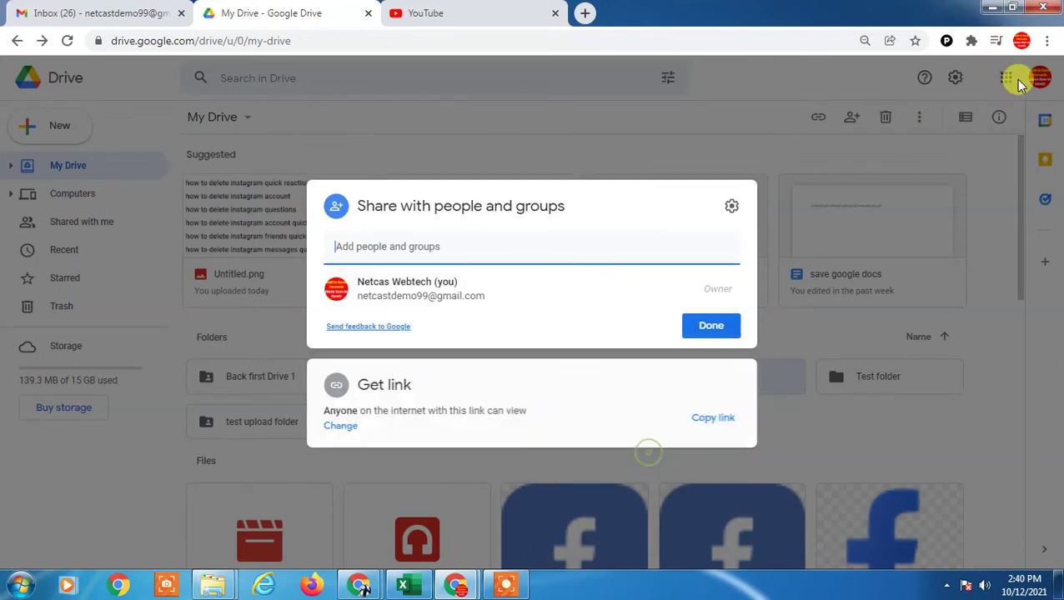
Close the sharing dialog and switch to Google Contacts from the Google apps grid
click(852, 418)
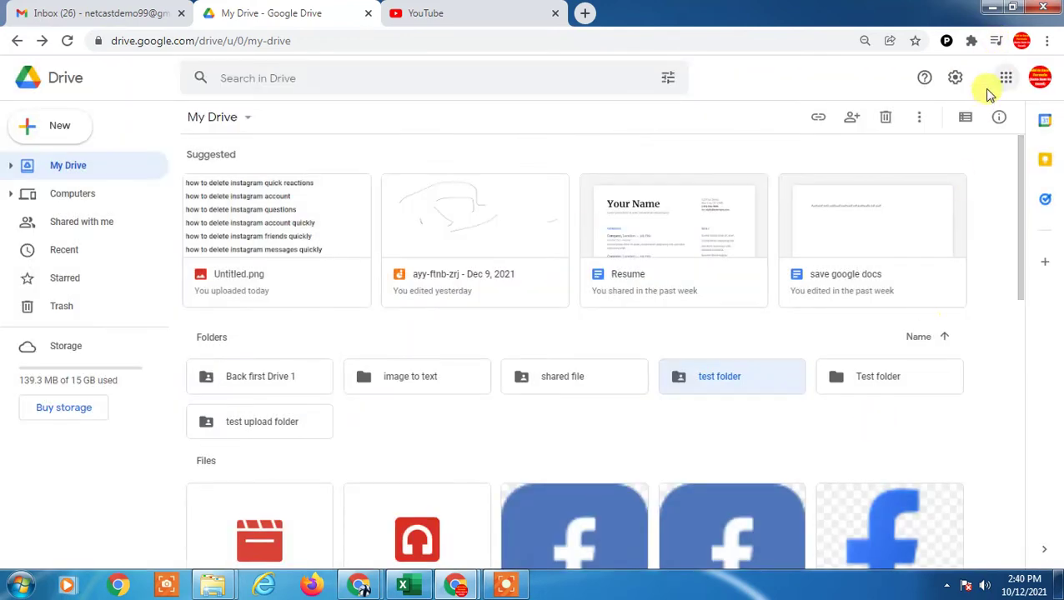
click(1005, 77)
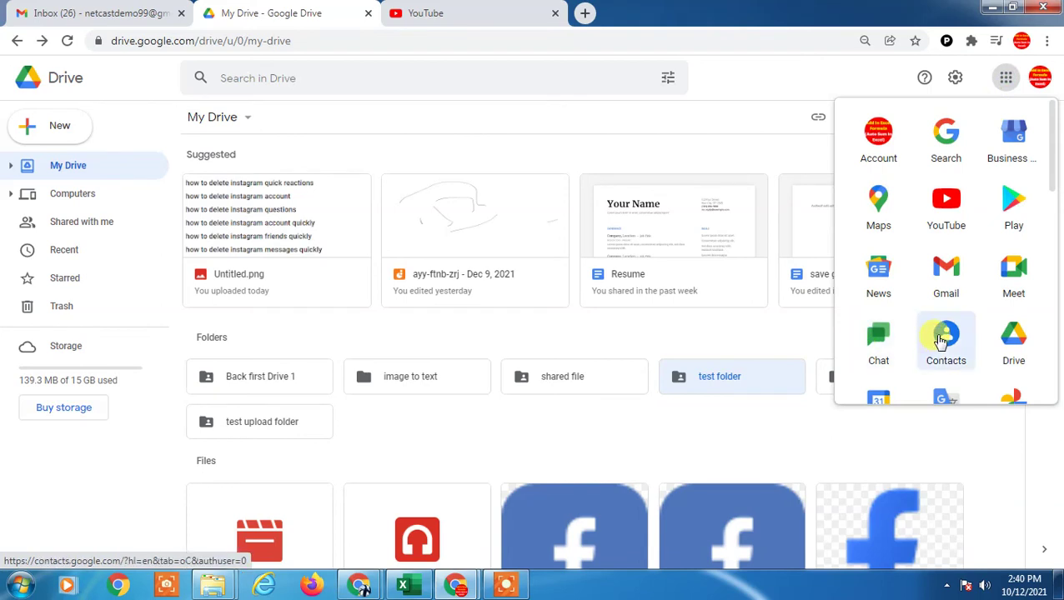
click(943, 339)
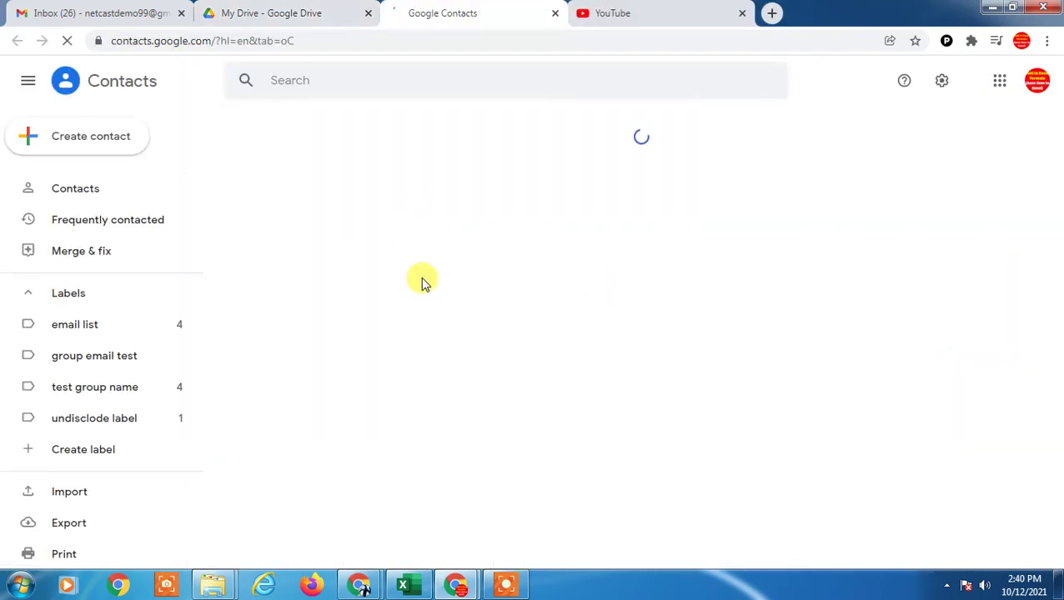
click(77, 305)
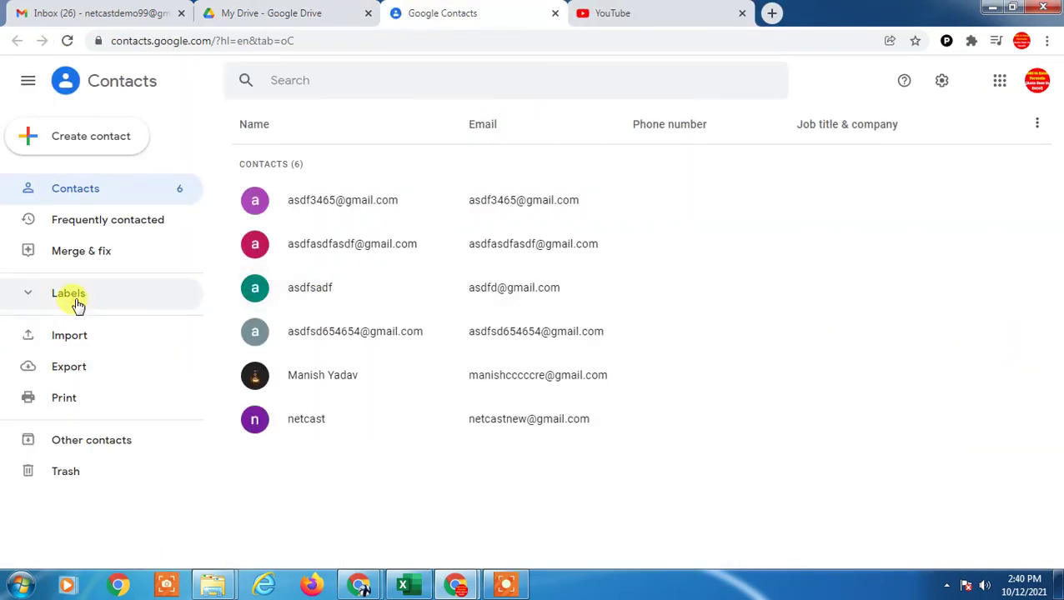
click(78, 305)
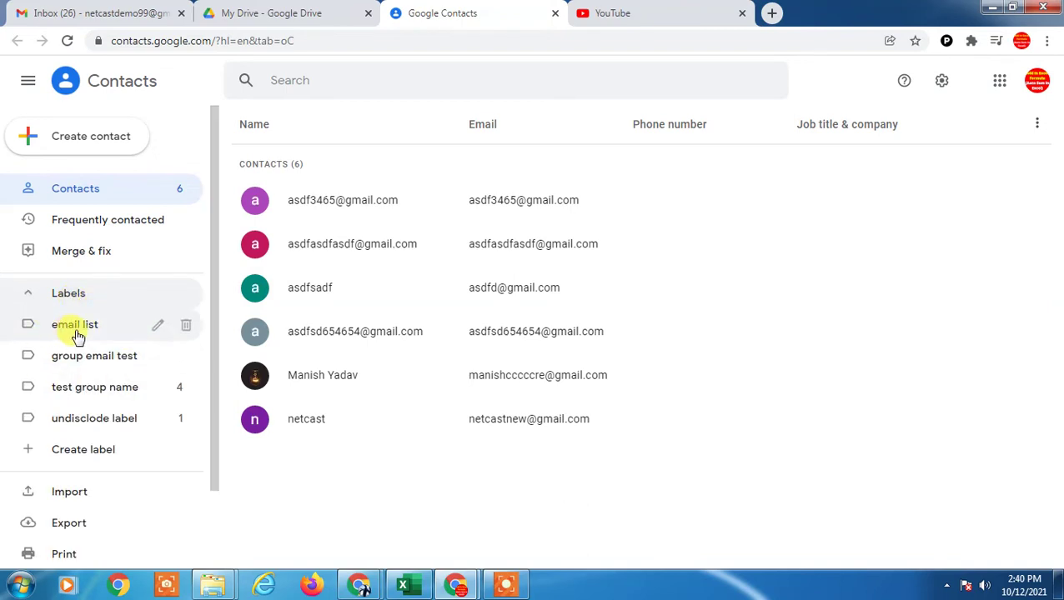
Show the full Contacts list and tick the first five contacts, leaving the last unticked
scroll(75, 350, down, 1)
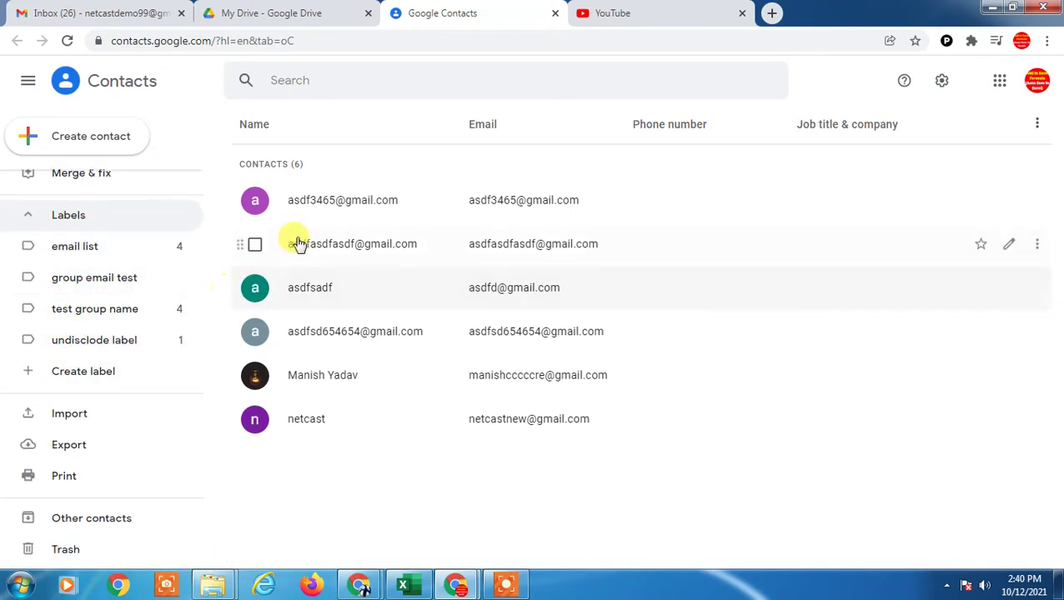
scroll(67, 246, up, 1)
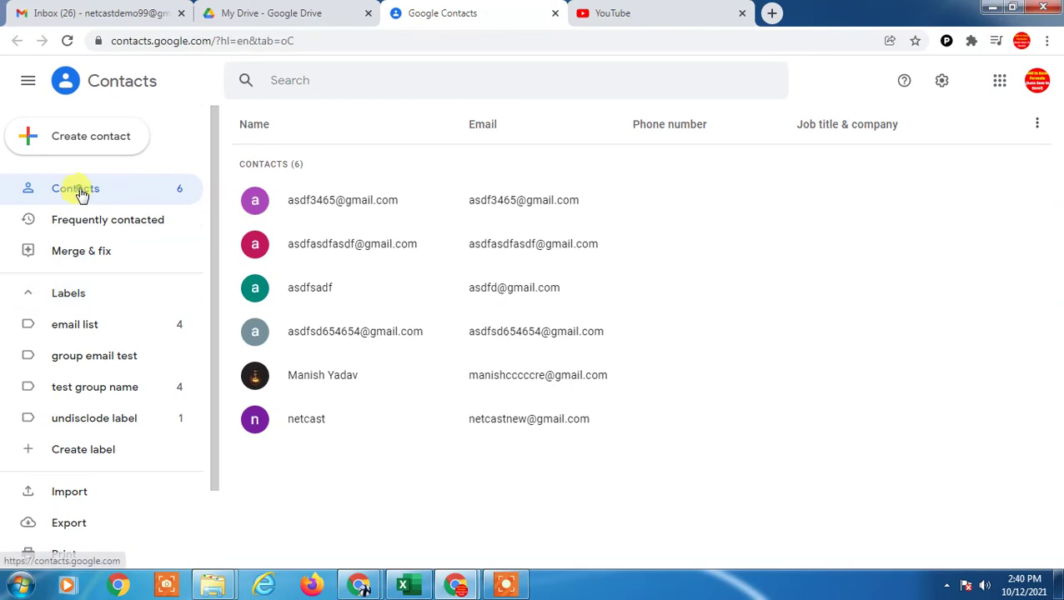
click(84, 192)
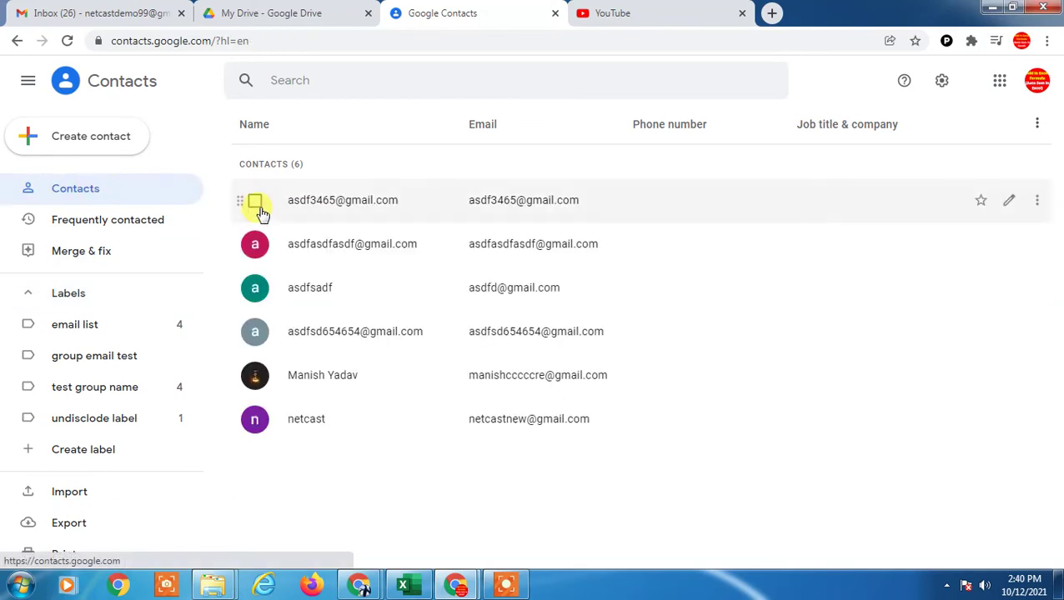
click(255, 200)
click(255, 244)
click(255, 287)
click(254, 377)
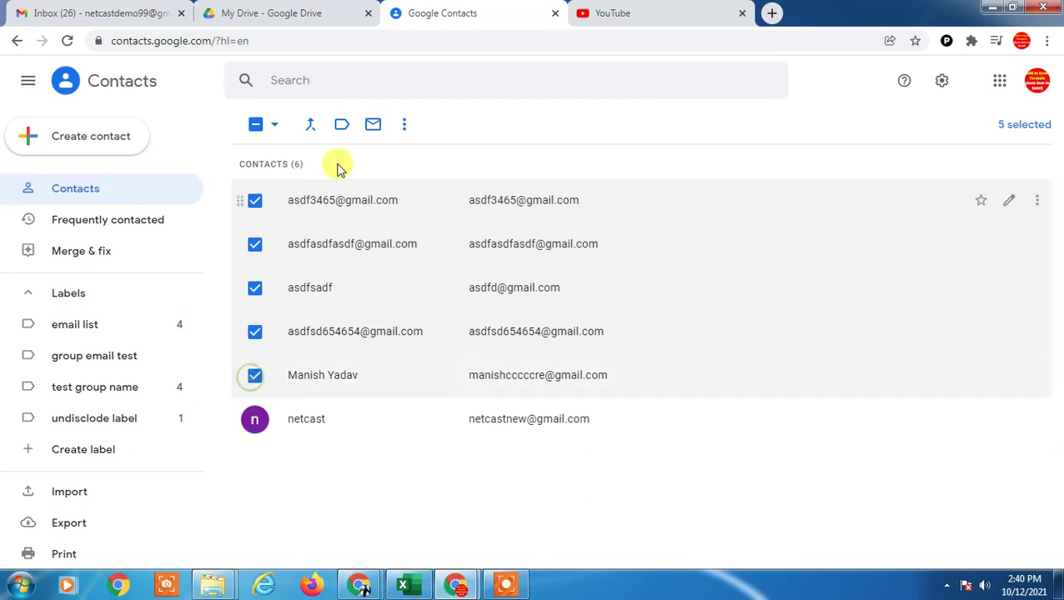
Create the label 'test group 22' for the chosen contacts, view its members, and return to Drive
click(342, 127)
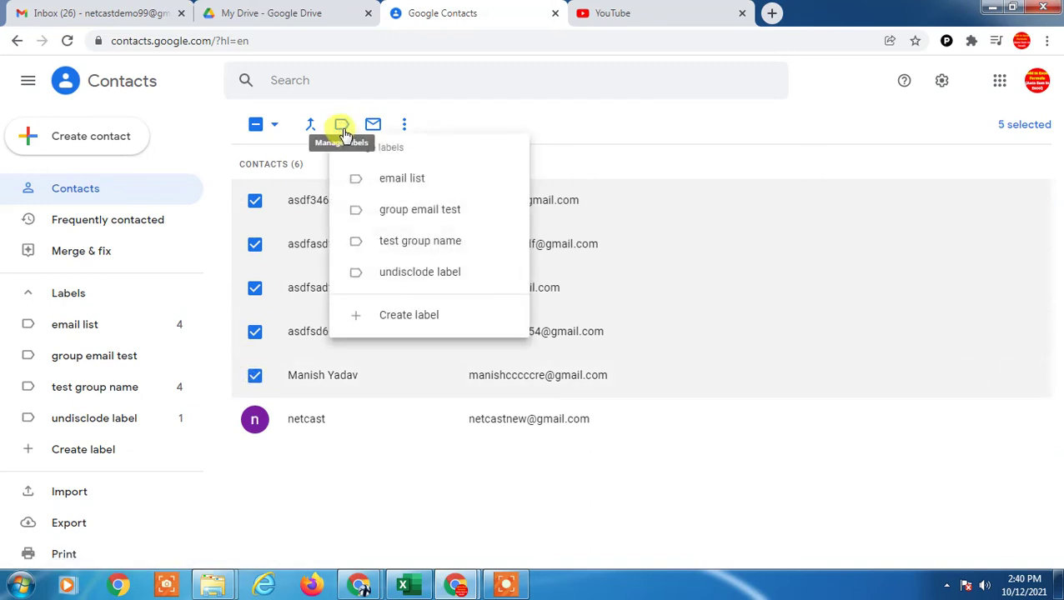
click(417, 317)
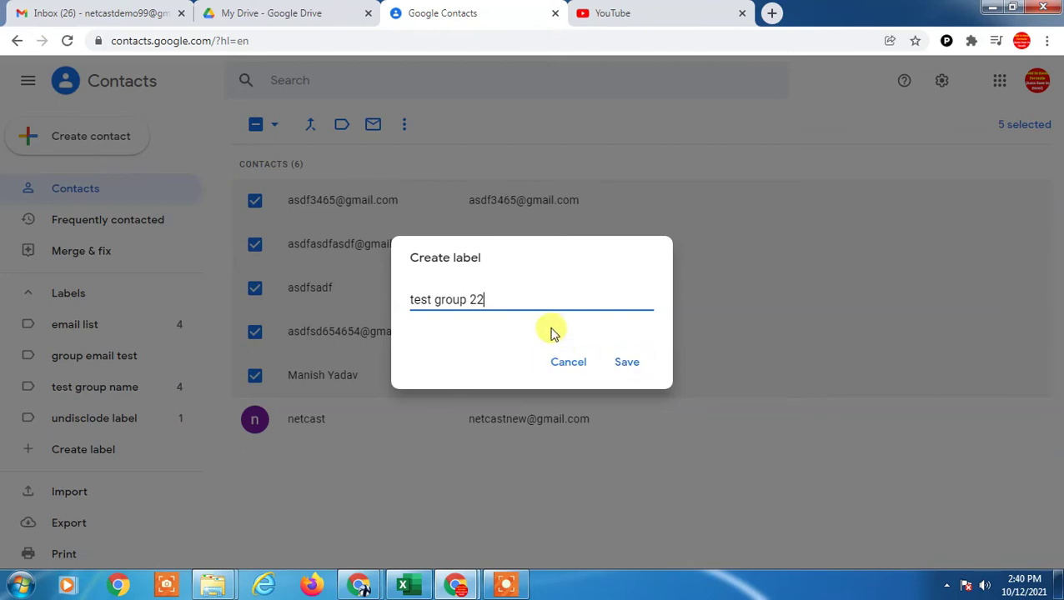
click(627, 364)
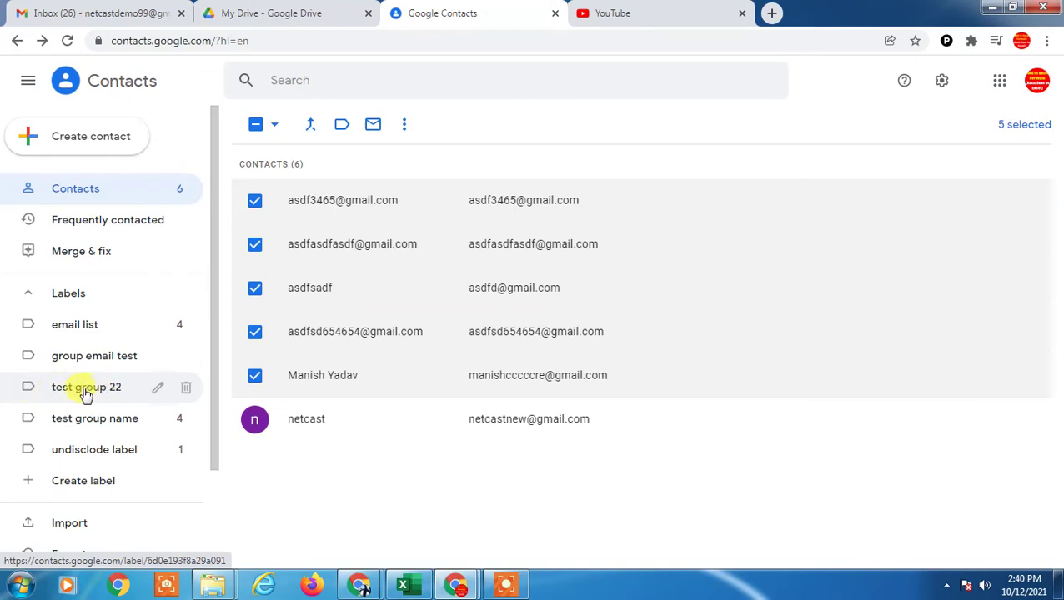
click(86, 391)
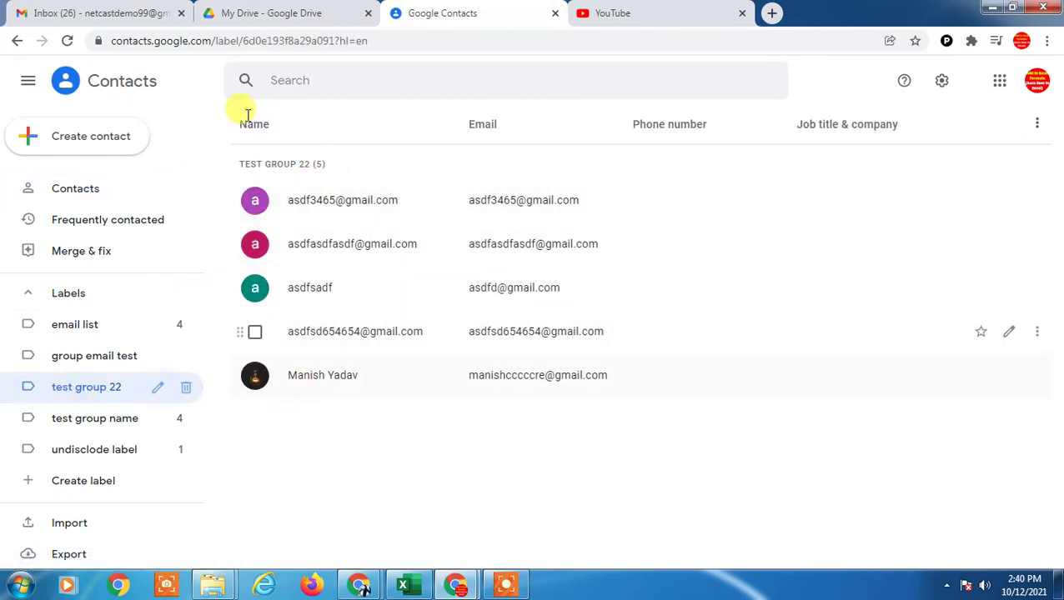
click(258, 14)
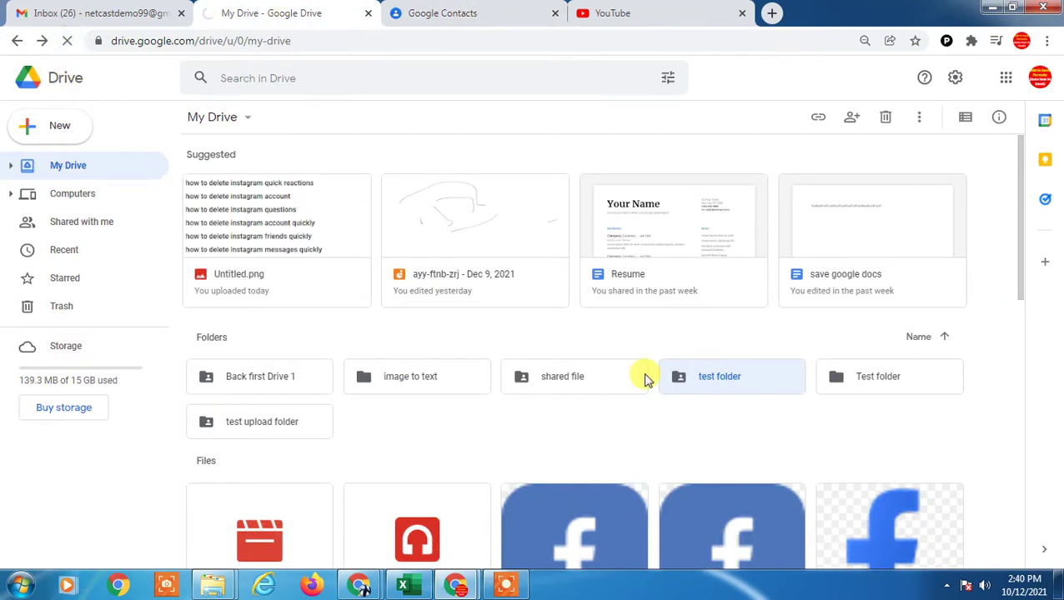
Open sharing for Test folder and add the test group 22 members as recipients
right_click(725, 377)
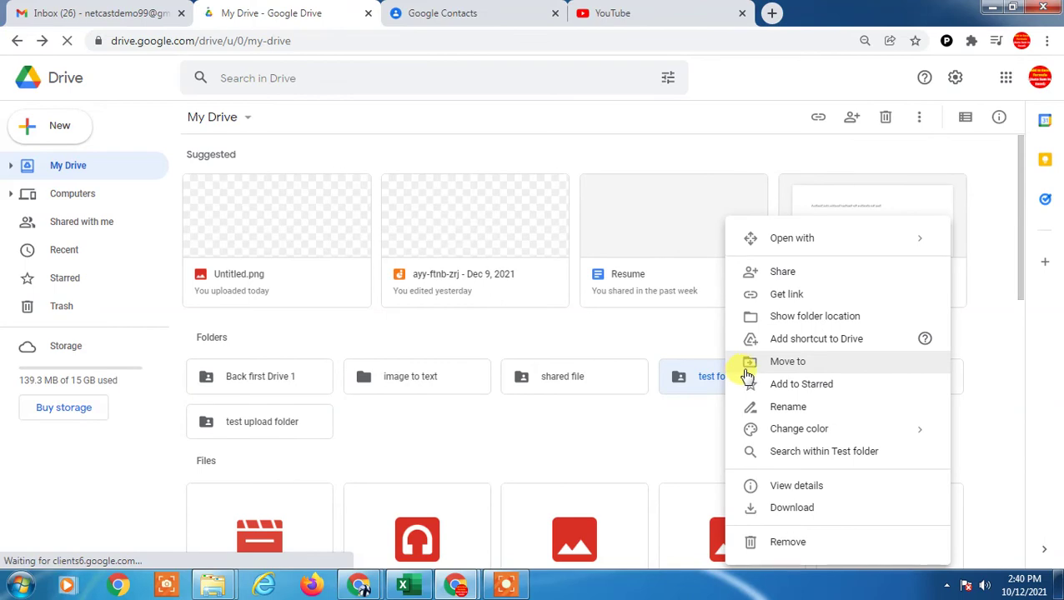
click(794, 272)
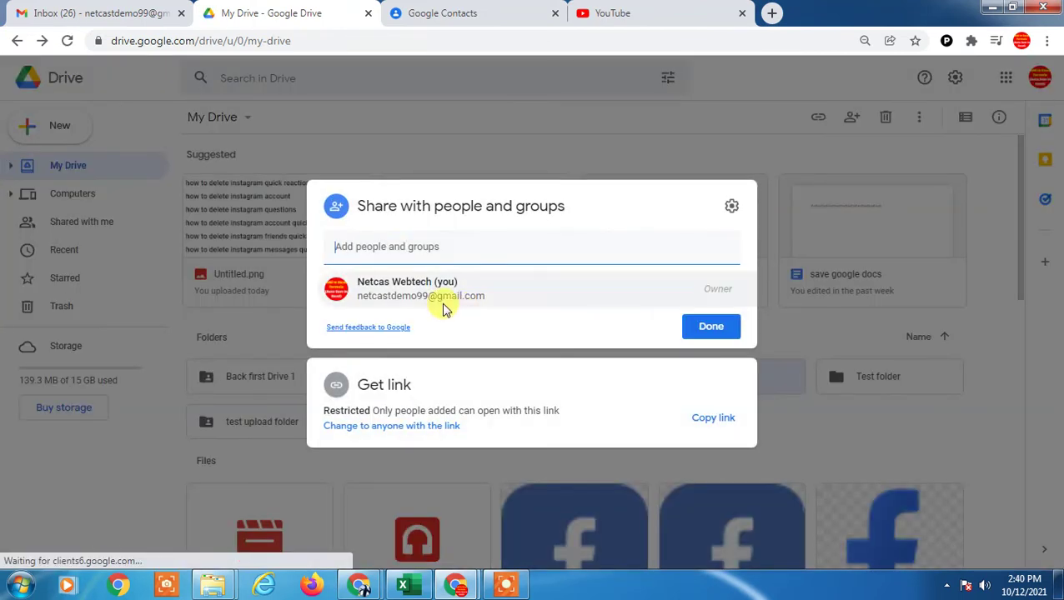
click(403, 248)
text(test group name)
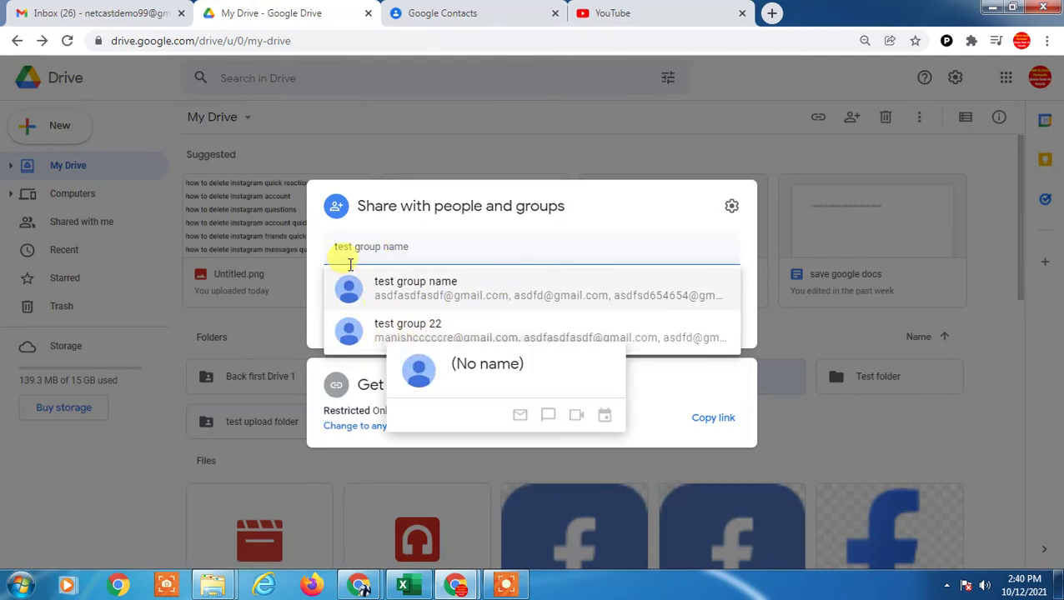
click(388, 330)
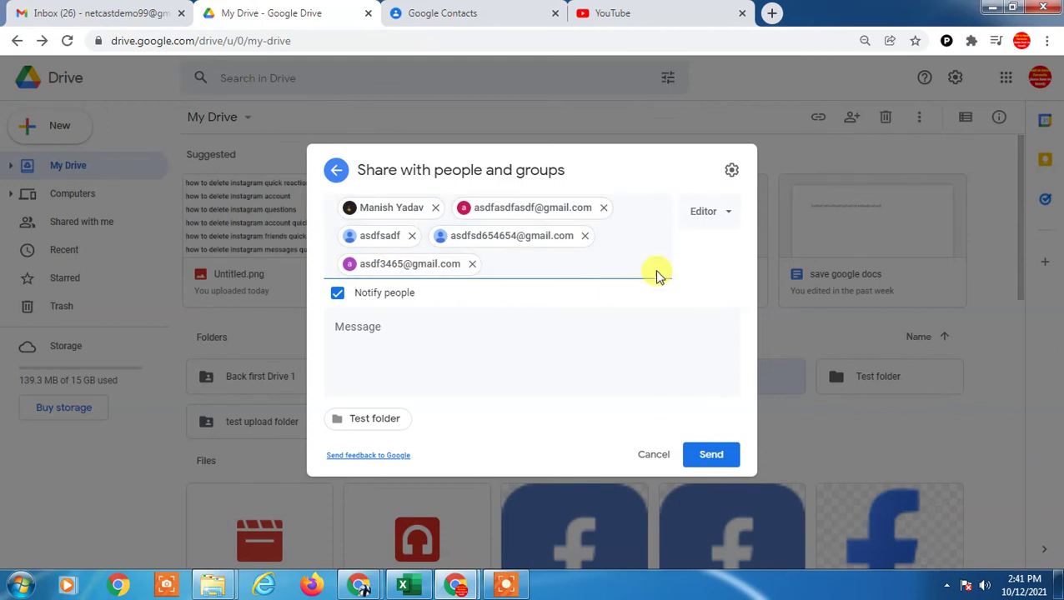
Set the recipients' access role to Viewer, after briefly trying Editor
click(725, 211)
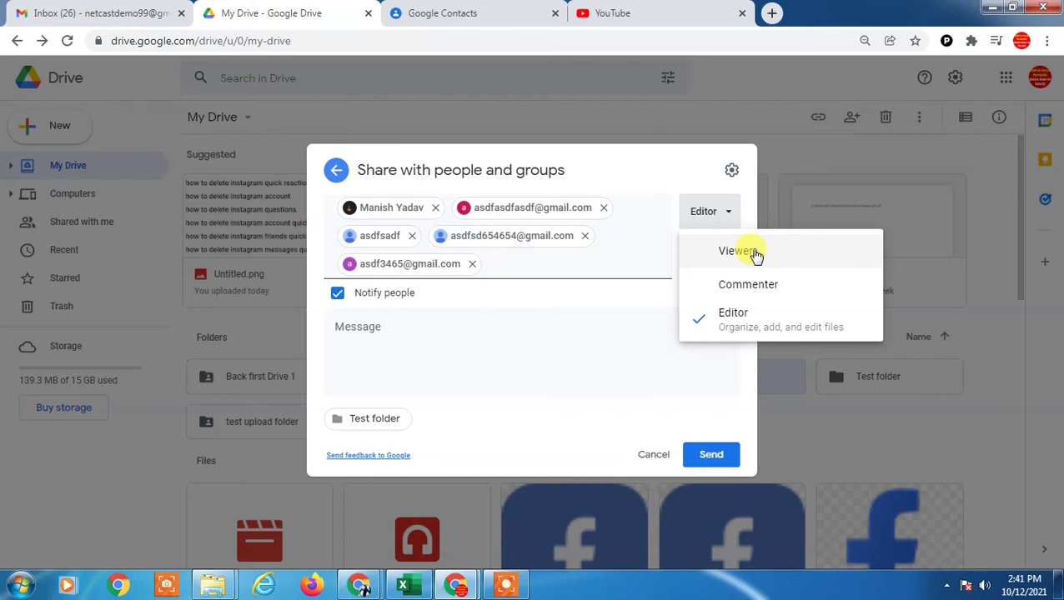
click(741, 252)
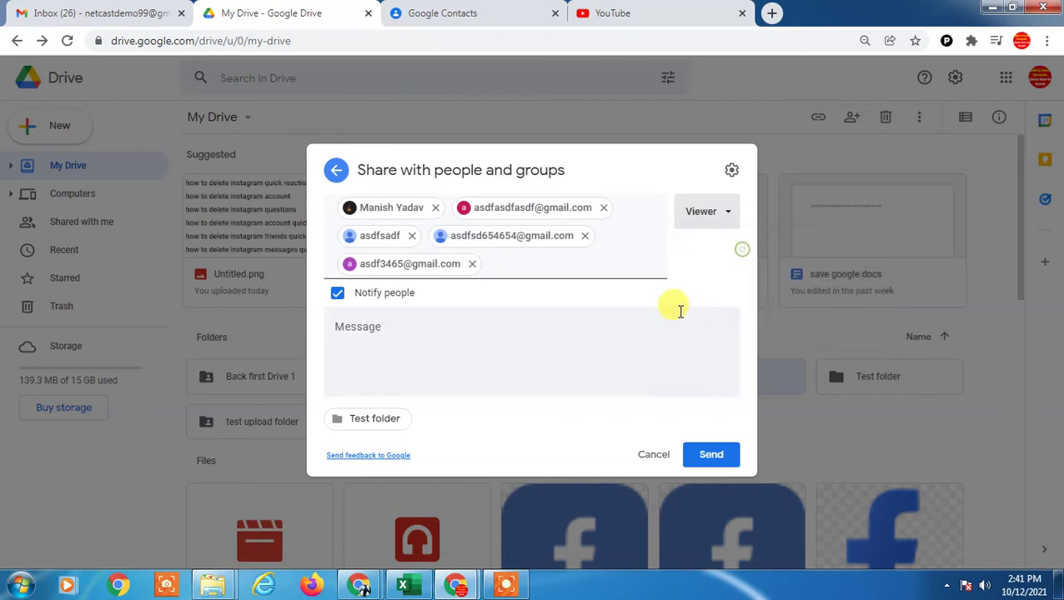
click(705, 213)
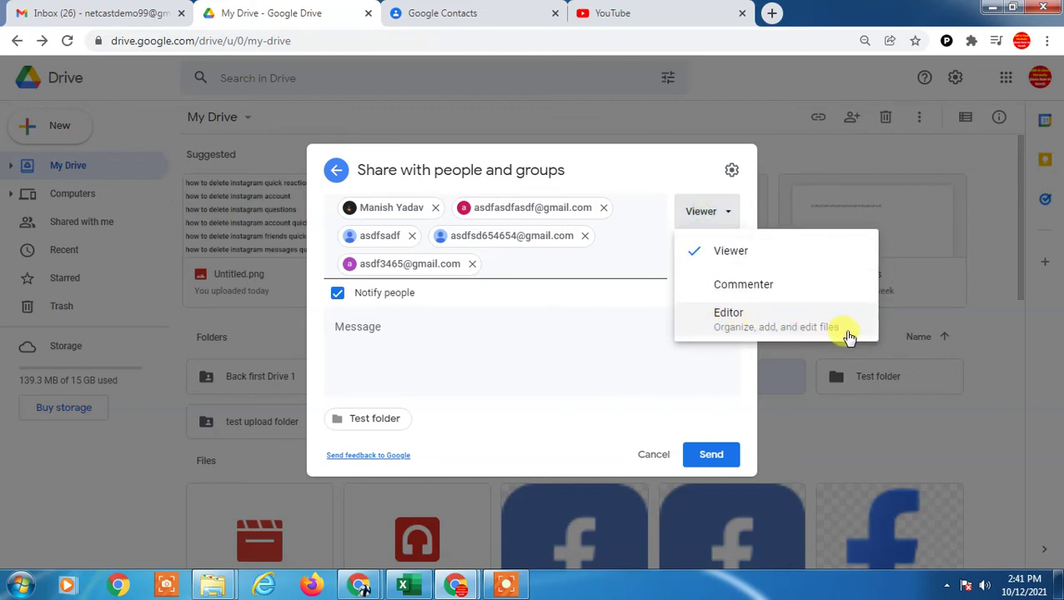
click(761, 326)
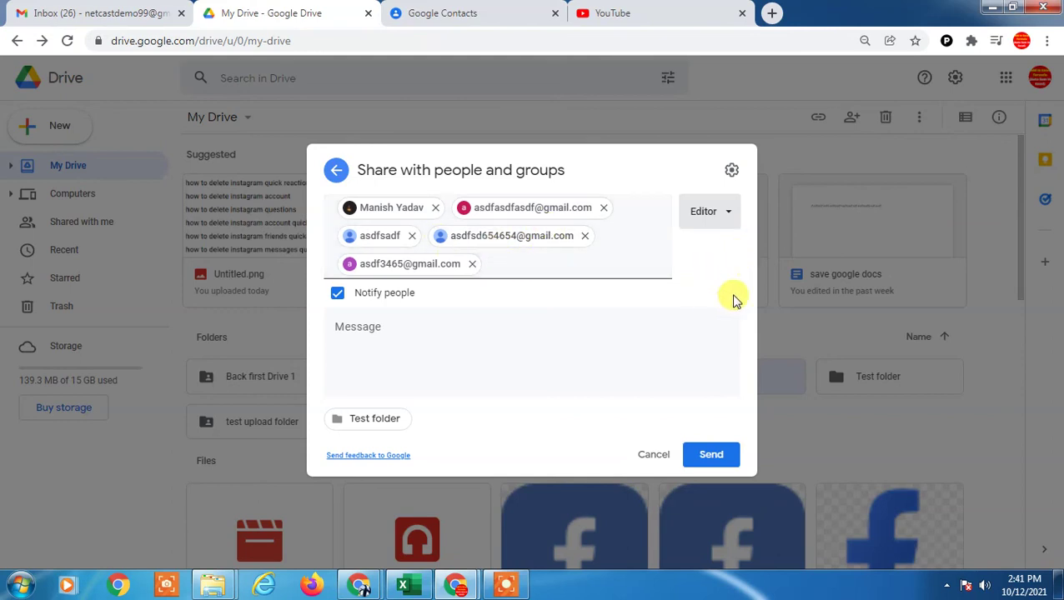
click(730, 222)
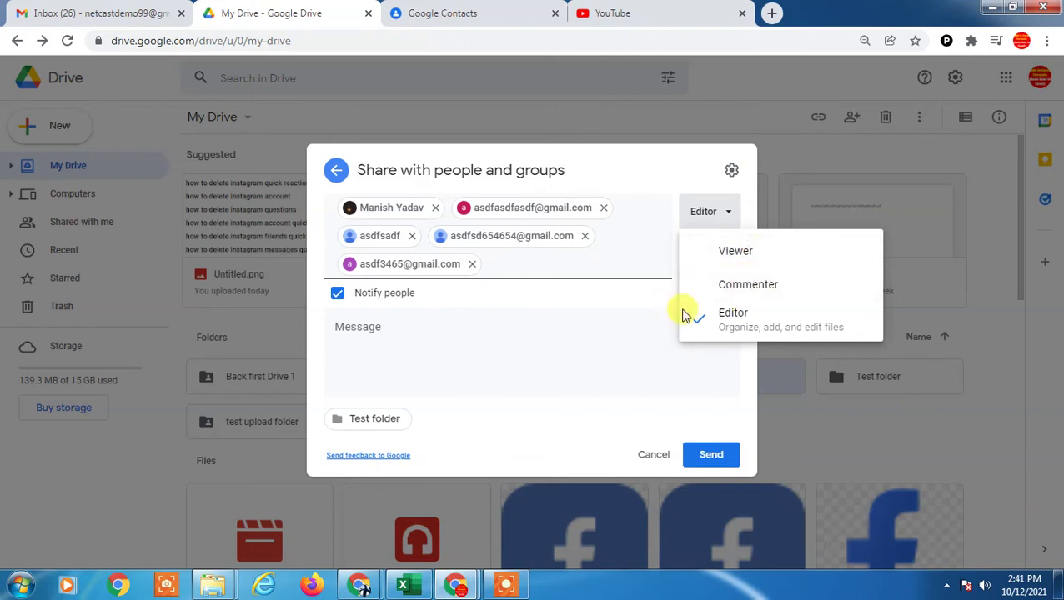
click(742, 257)
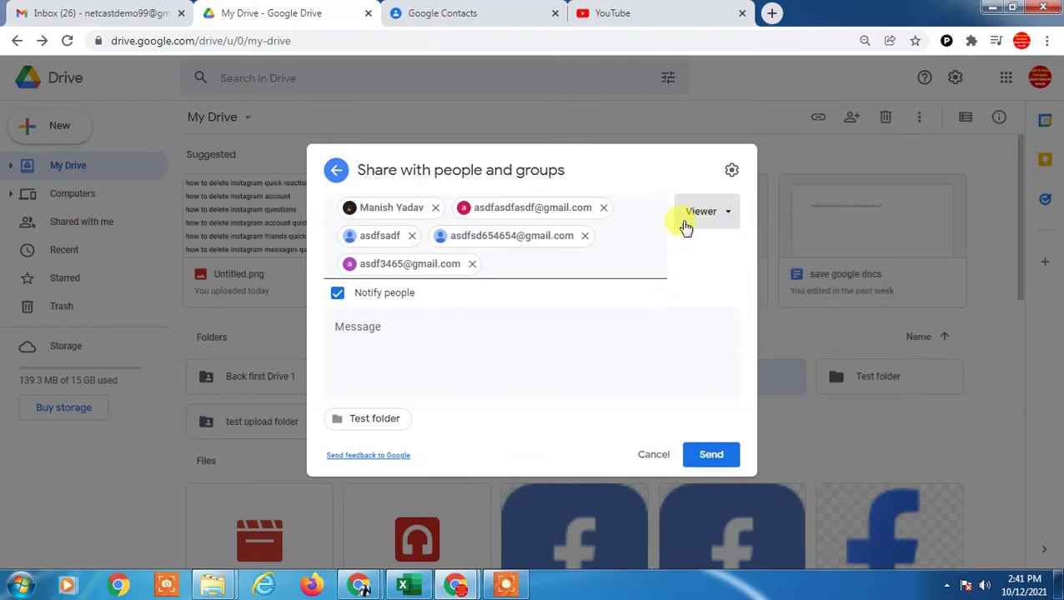
Write a short message for the recipients and send the share invitation
click(358, 352)
text(asdfsdfs)
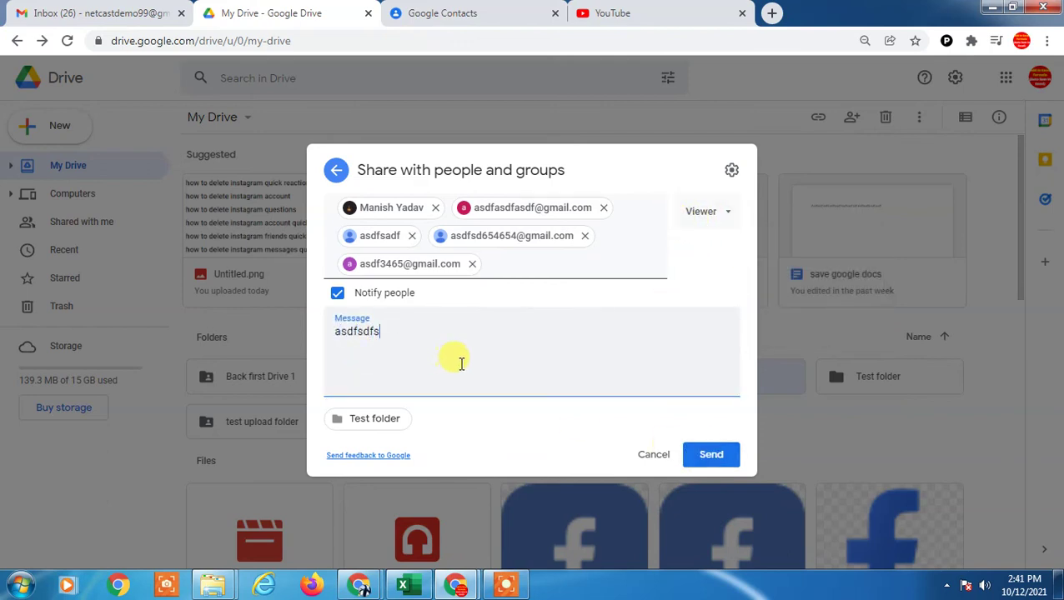
click(710, 456)
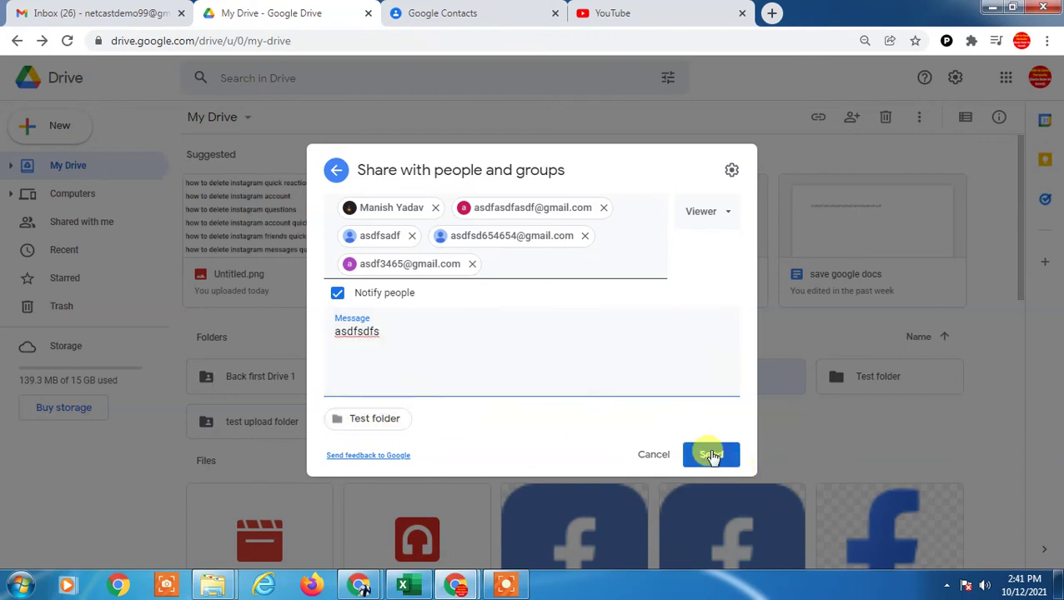